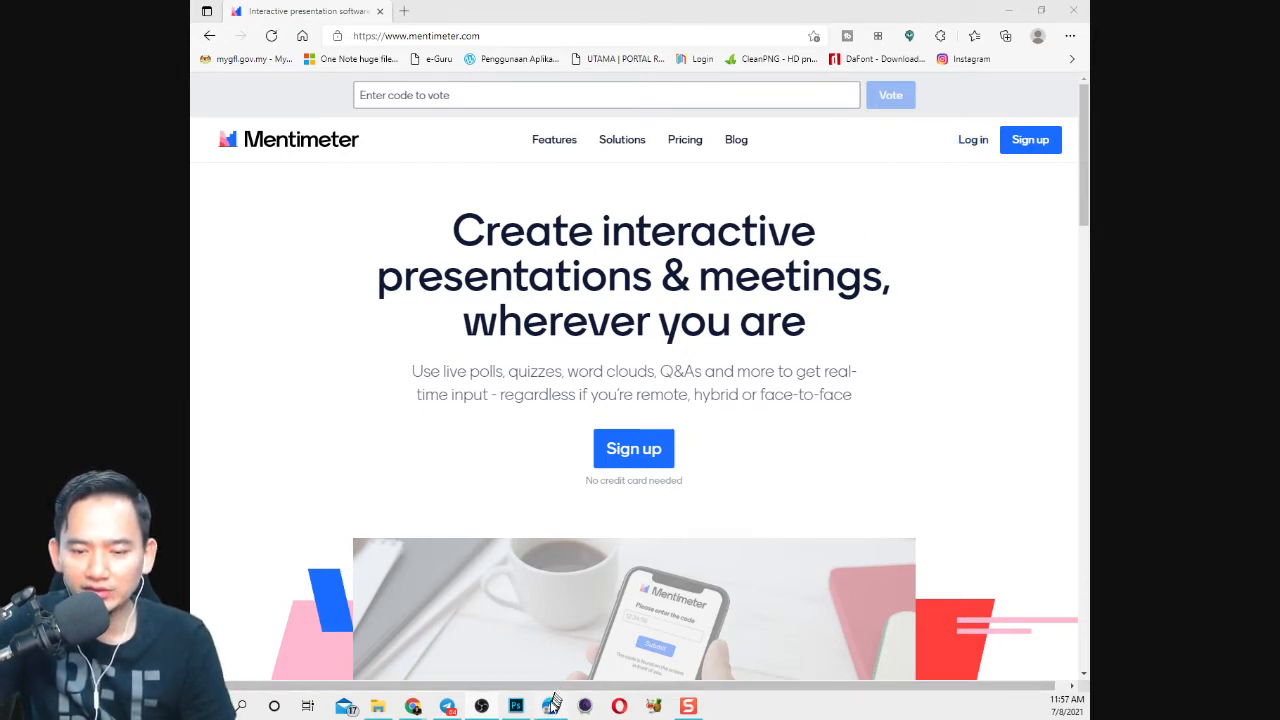
Switch to the browser window signed in to Mentimeter and look over the available account options.
{"action": "left_click", "coordinate": [1009, 10]}
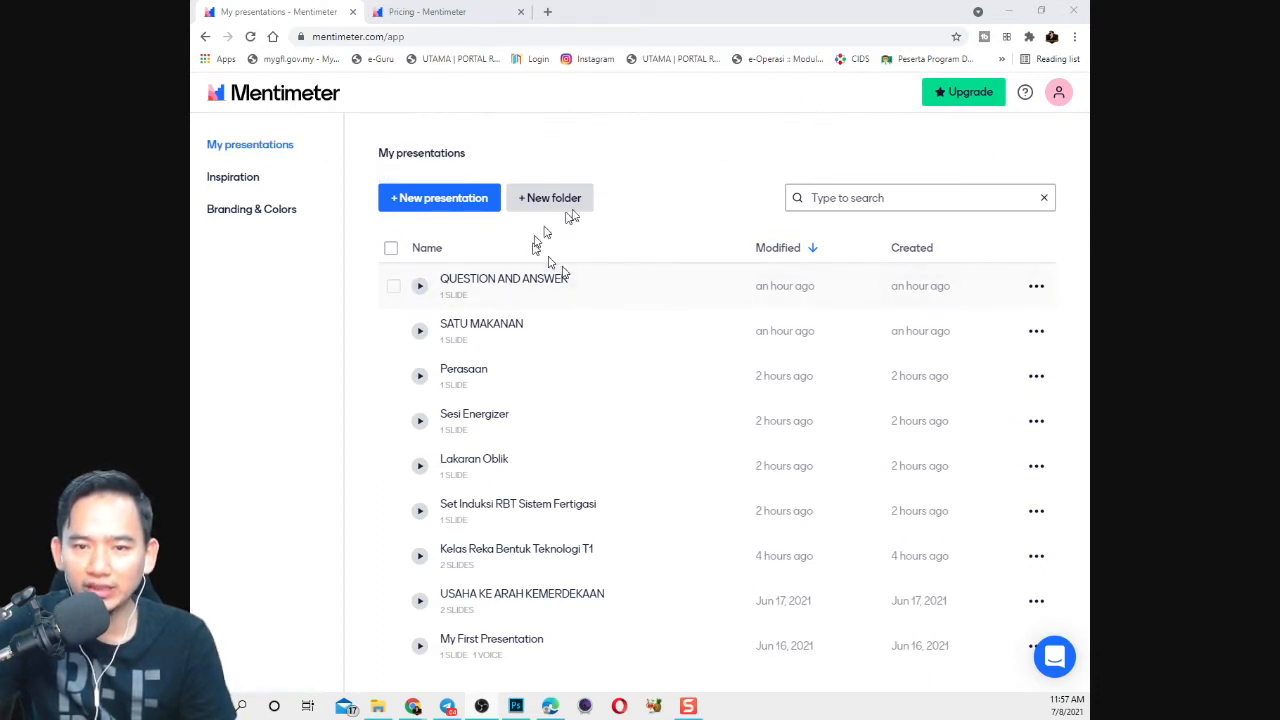
{"action": "left_click", "coordinate": [1060, 93]}
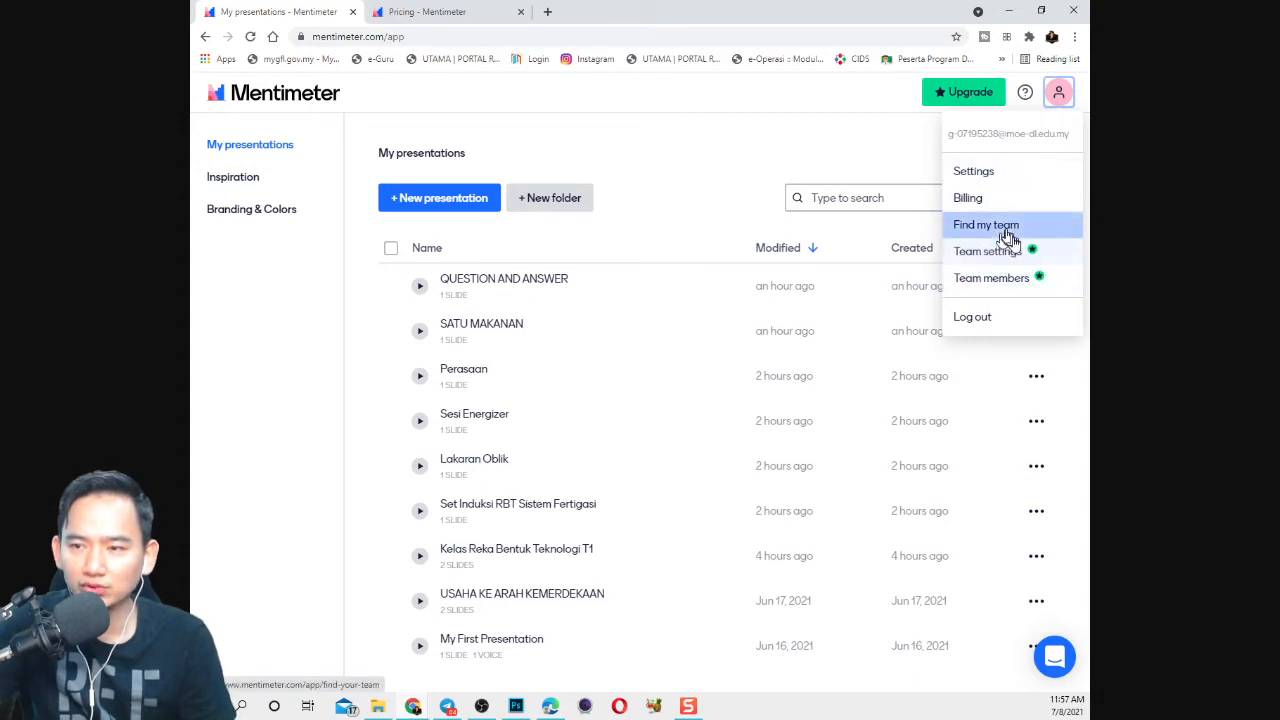
{"action": "left_click", "coordinate": [1060, 95]}
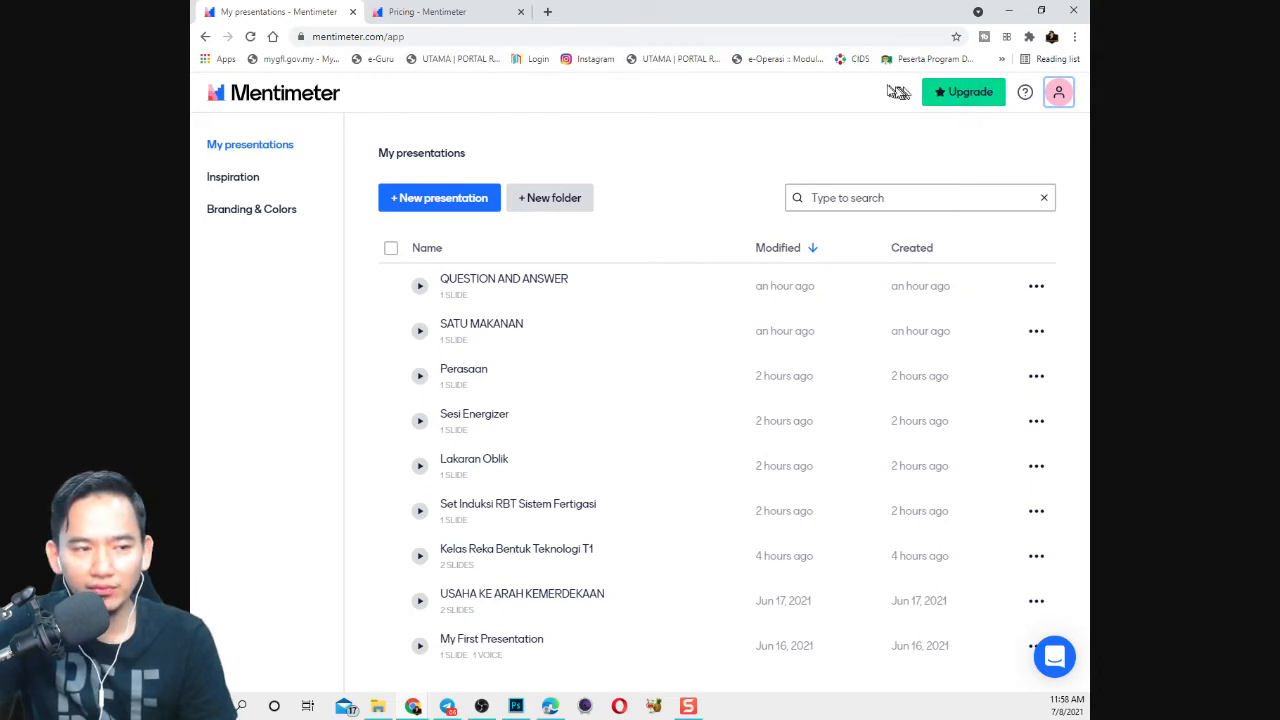
Review the Free plan's audience, presentation, question and quiz slide limits on the pricing page, and return to the presentations list.
{"action": "left_click", "coordinate": [464, 14]}
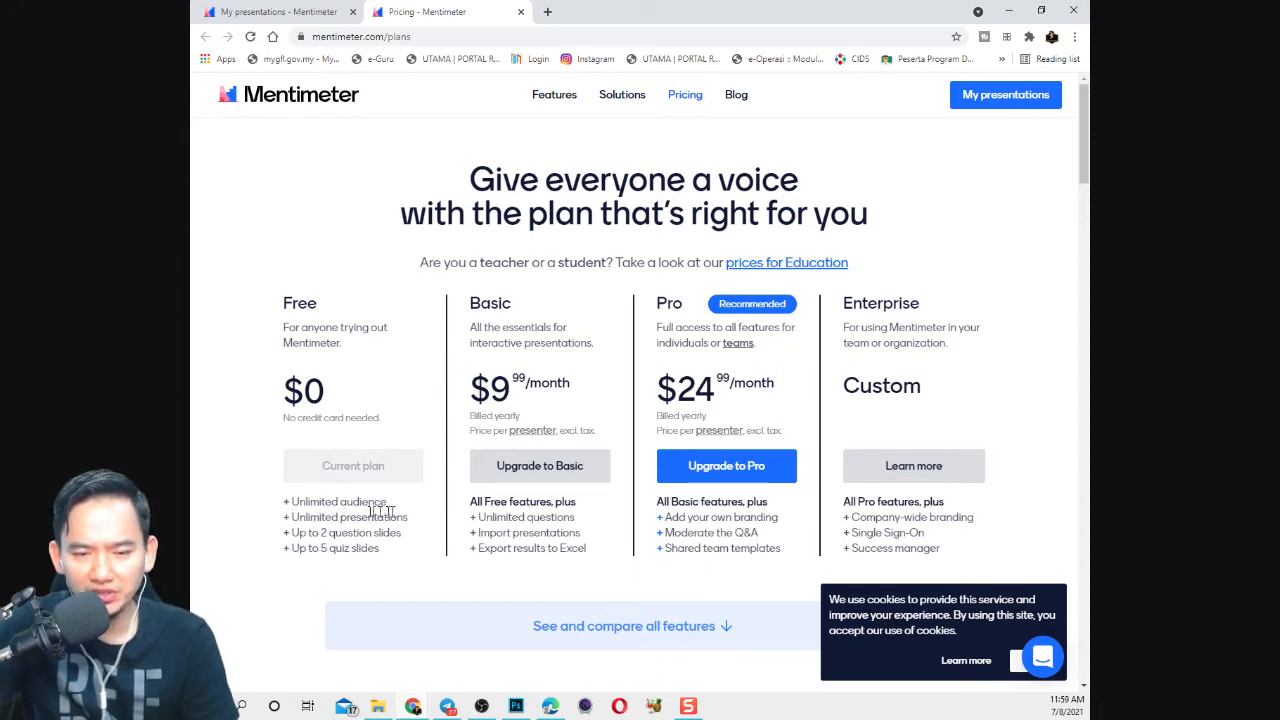
{"action": "left_click", "coordinate": [305, 12]}
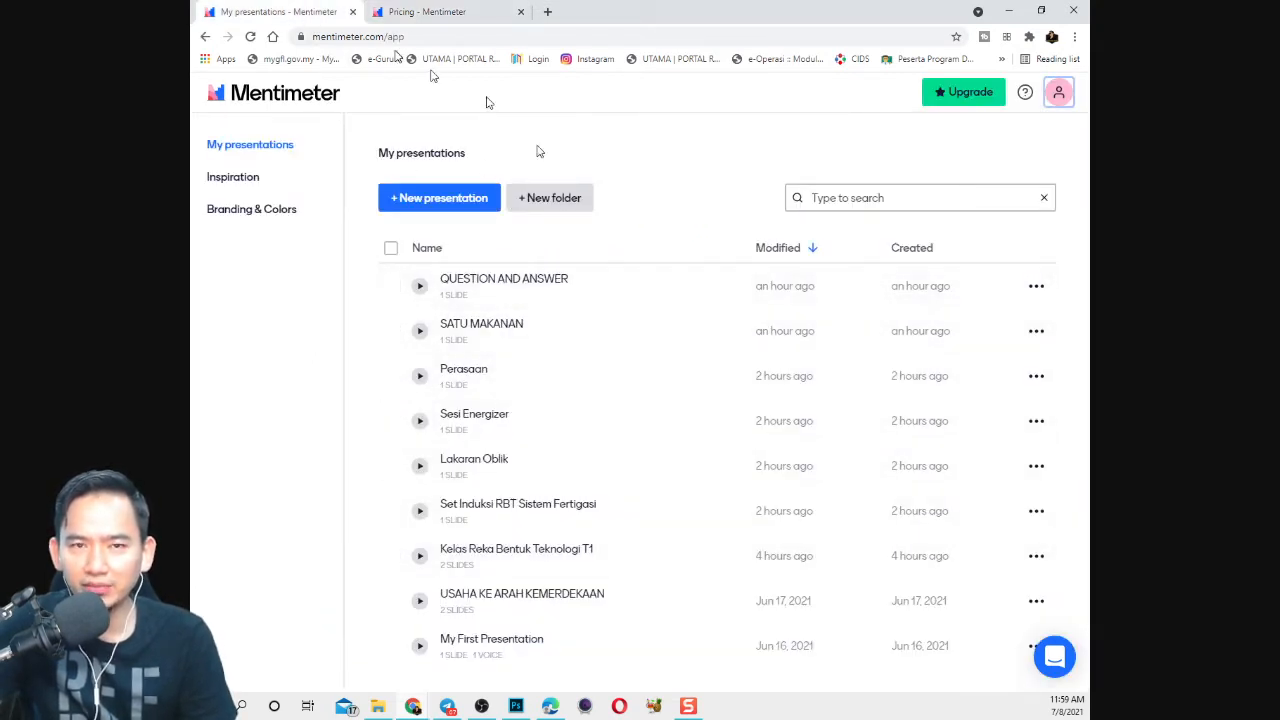
{"action": "left_click", "coordinate": [421, 13]}
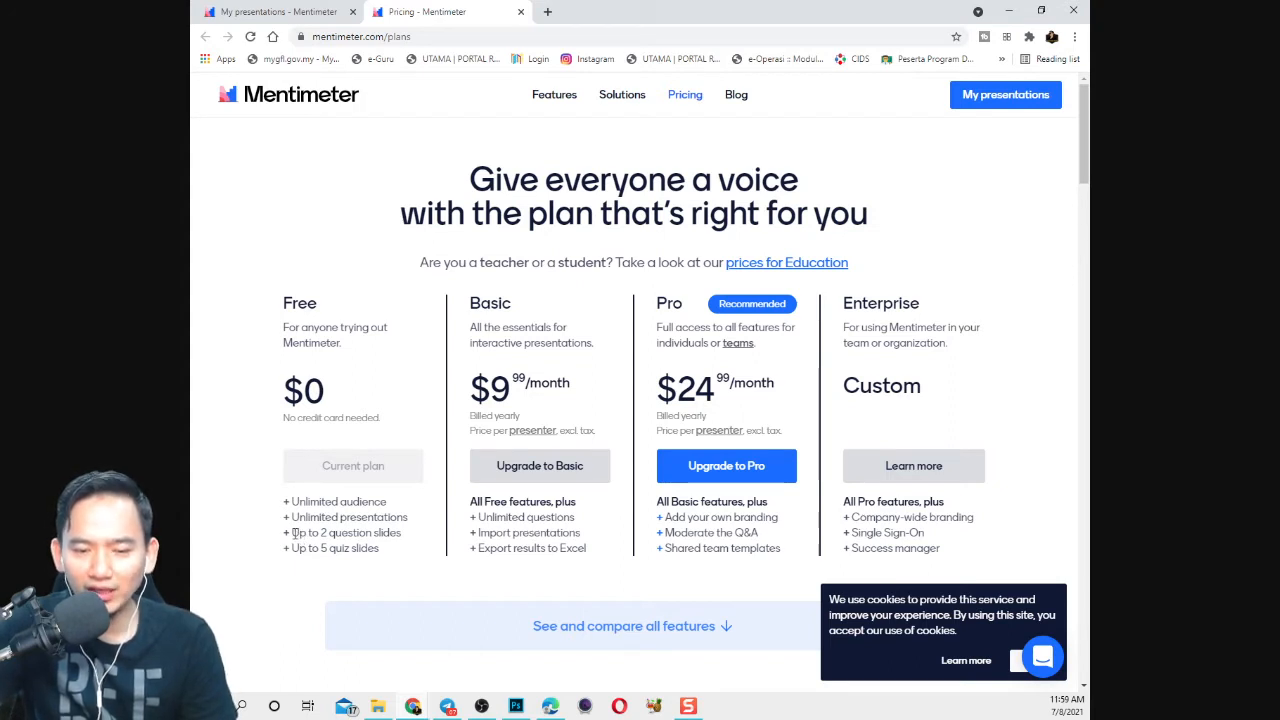
{"action": "left_click_drag", "start_coordinate": [296, 532], "coordinate": [318, 532]}
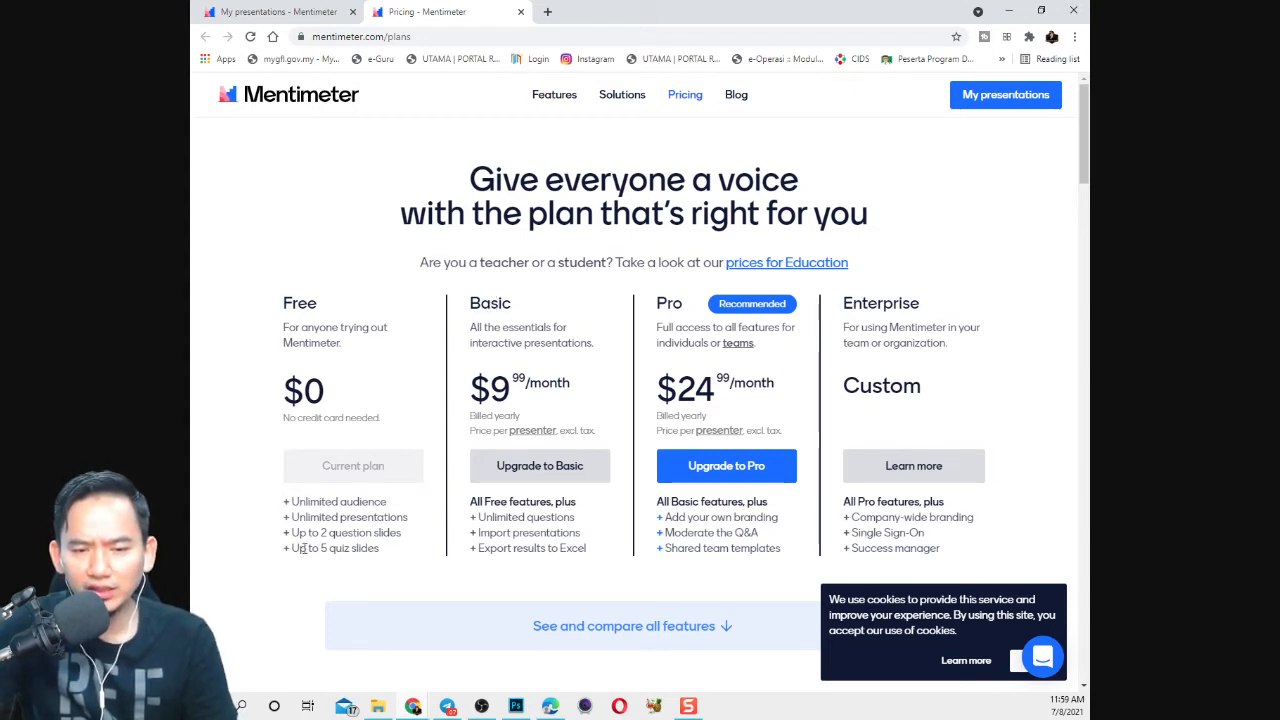
{"action": "left_click", "coordinate": [290, 13]}
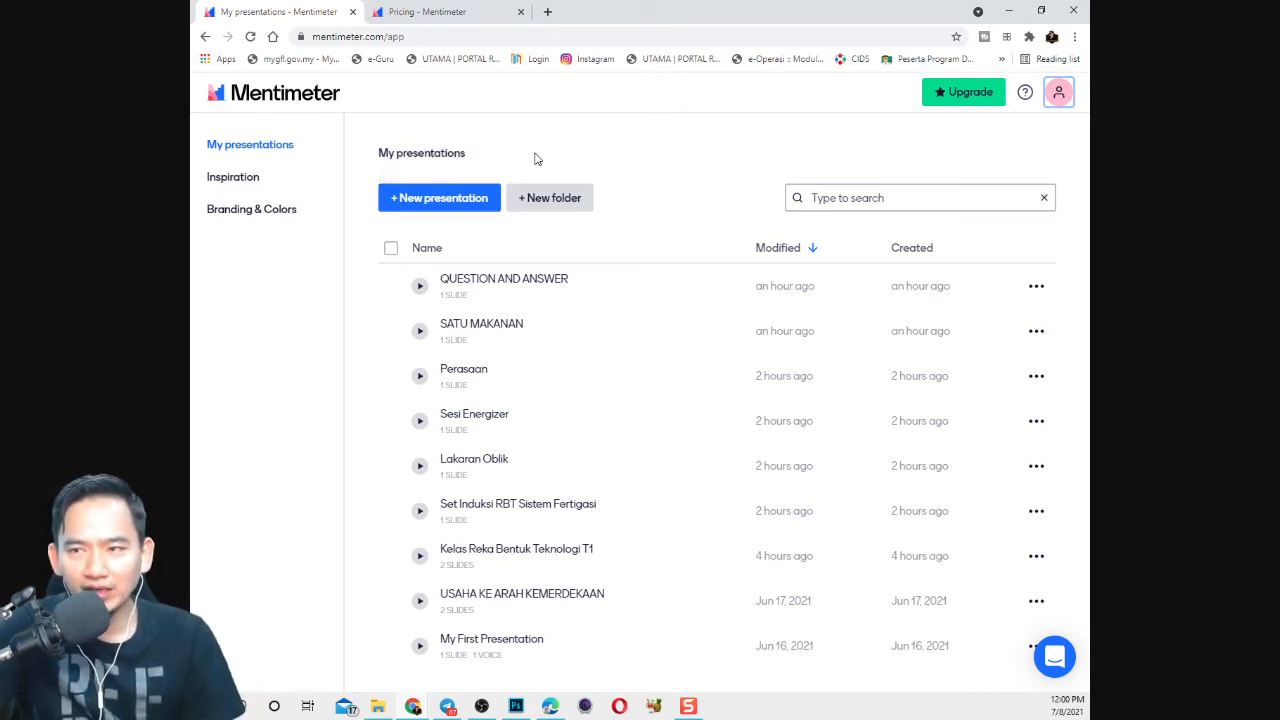
Create a new presentation named GREETINGS.
{"action": "left_click", "coordinate": [450, 200]}
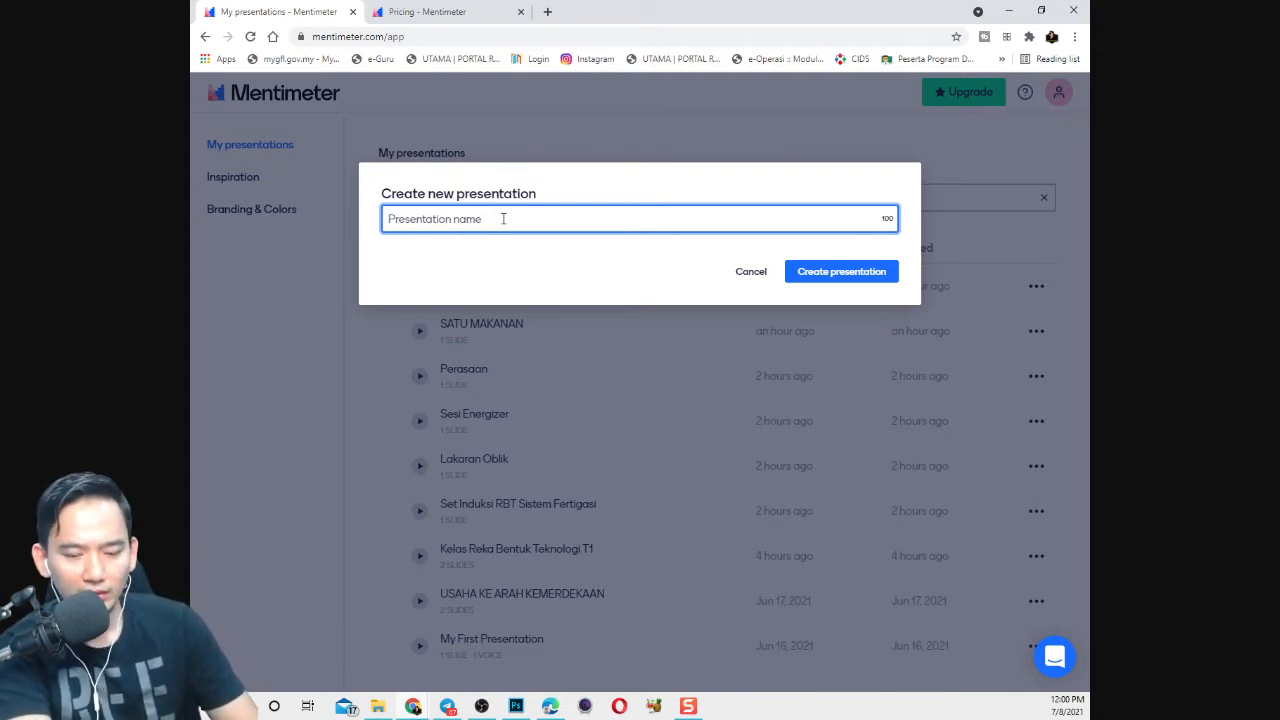
{"action": "type", "text": "GREETINGS"}
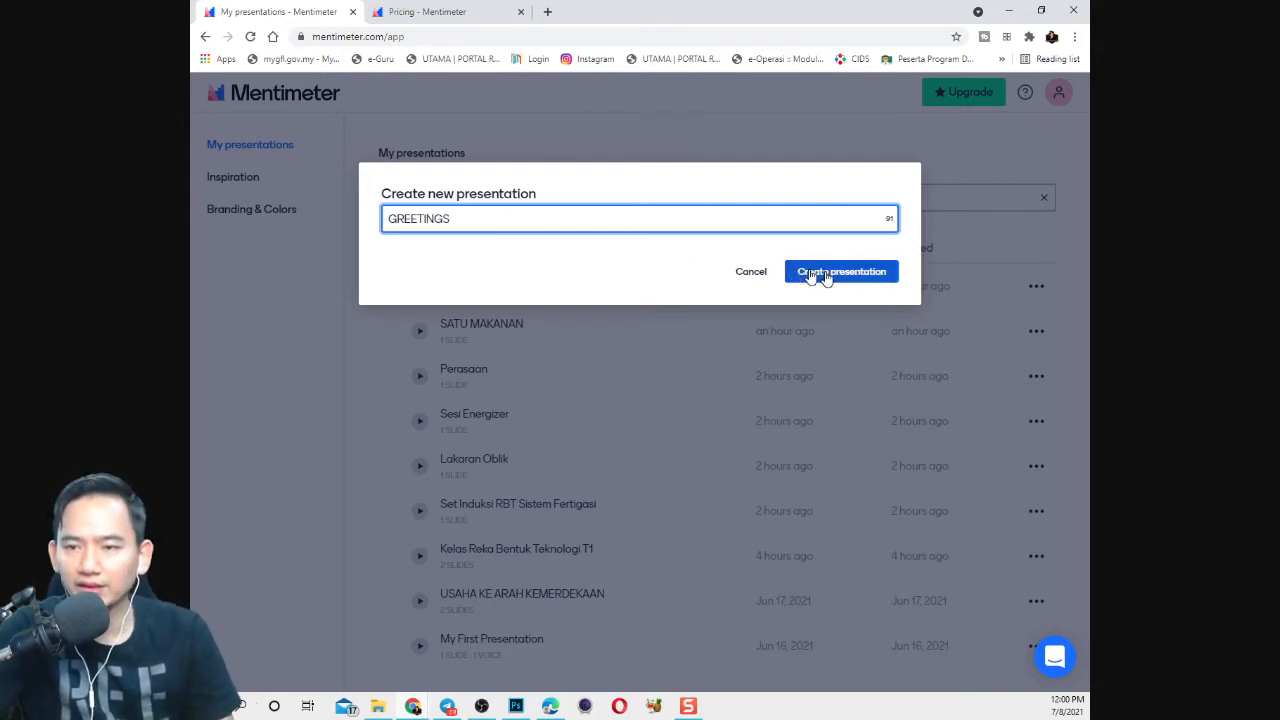
{"action": "left_click", "coordinate": [857, 273]}
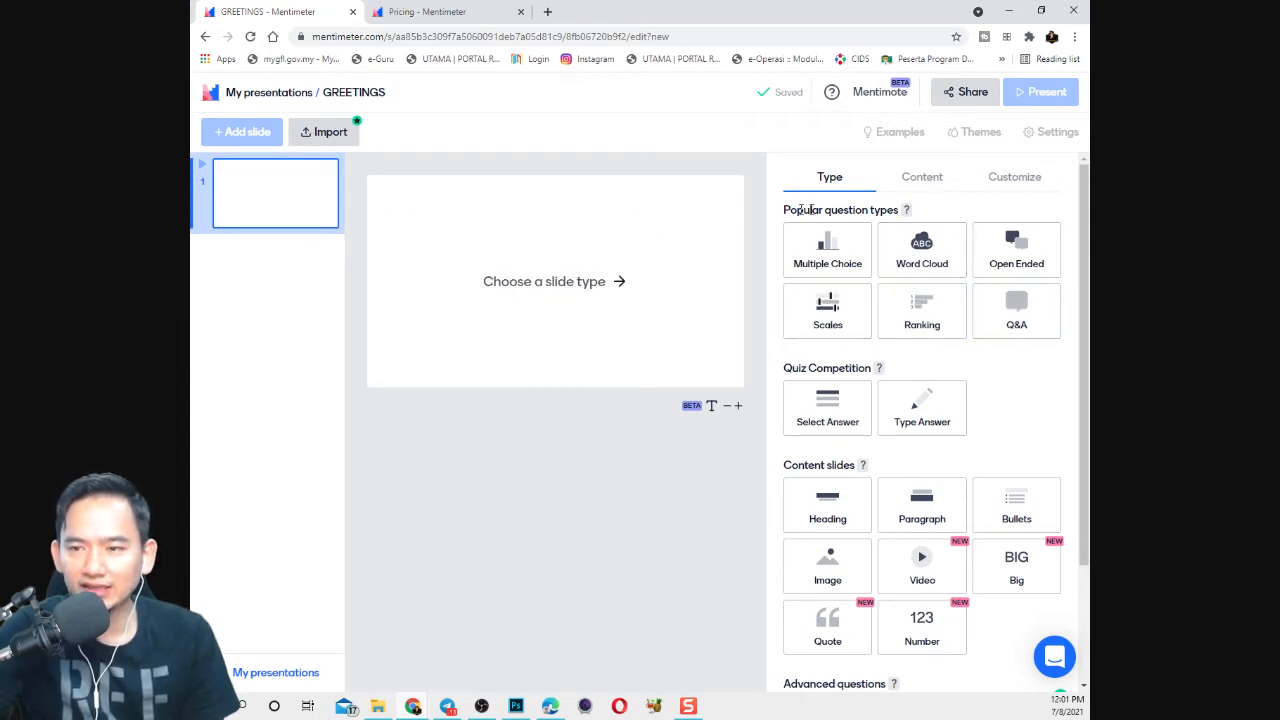
Make the first slide a Word Cloud with the question "APA KHABAR ANDA HARI INI?".
{"action": "left_click", "coordinate": [919, 248]}
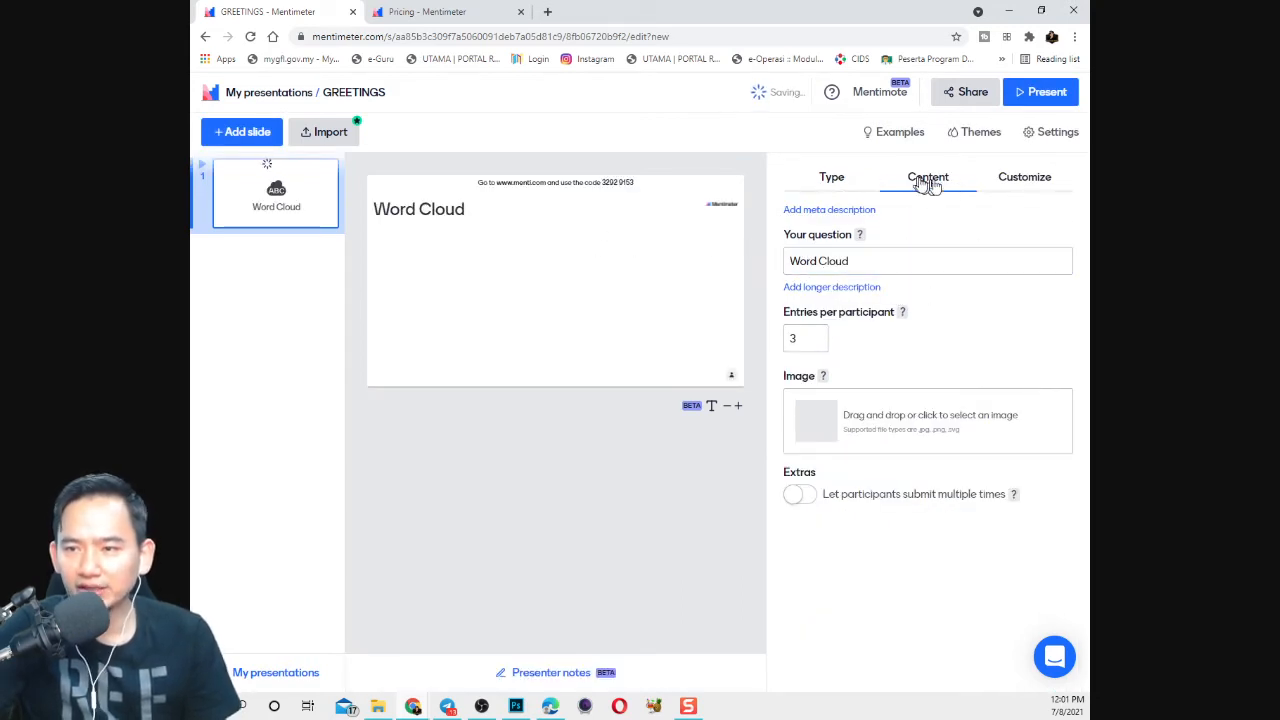
{"action": "left_click", "coordinate": [856, 260]}
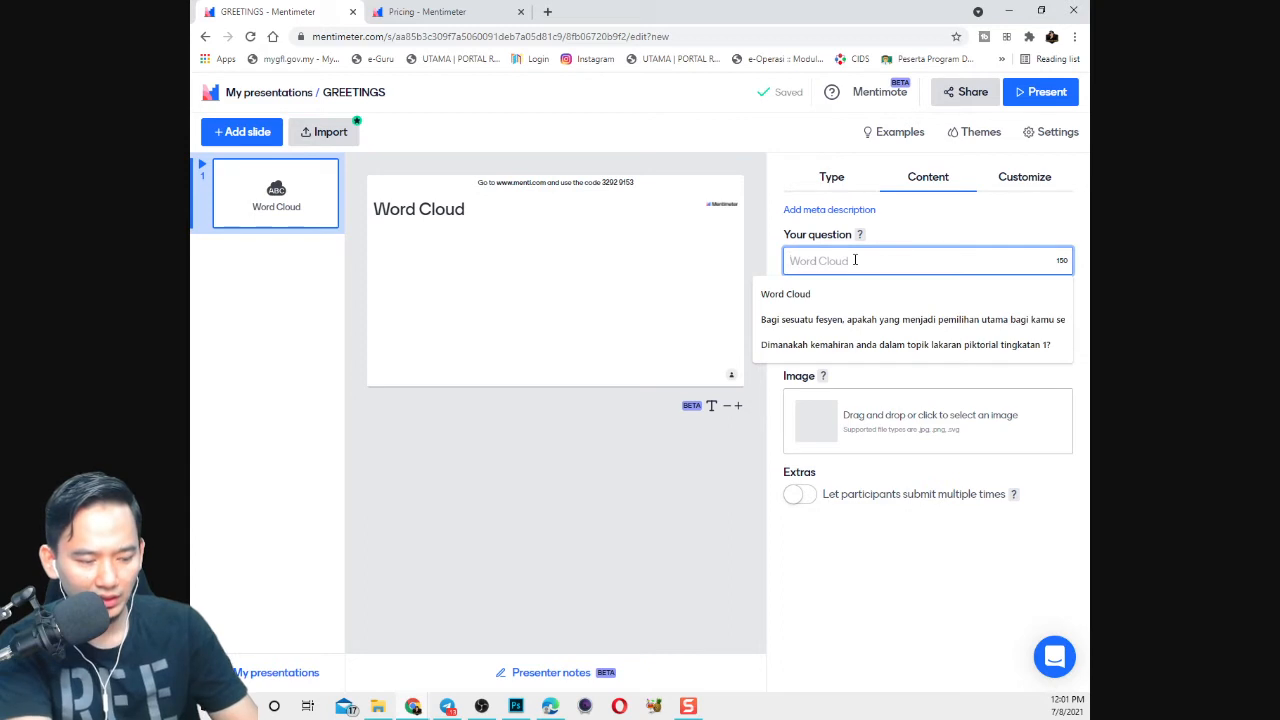
{"action": "type", "text": "APA KHAB"}
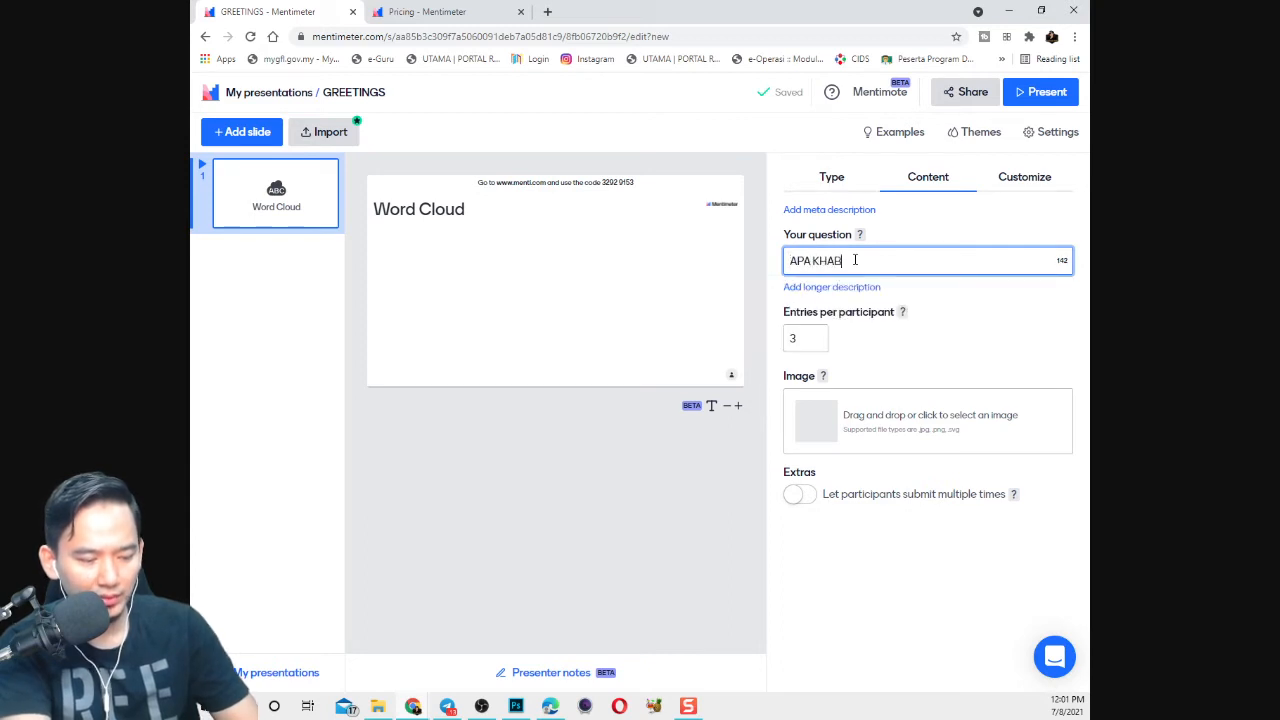
{"action": "type", "text": "AR ANDA HA"}
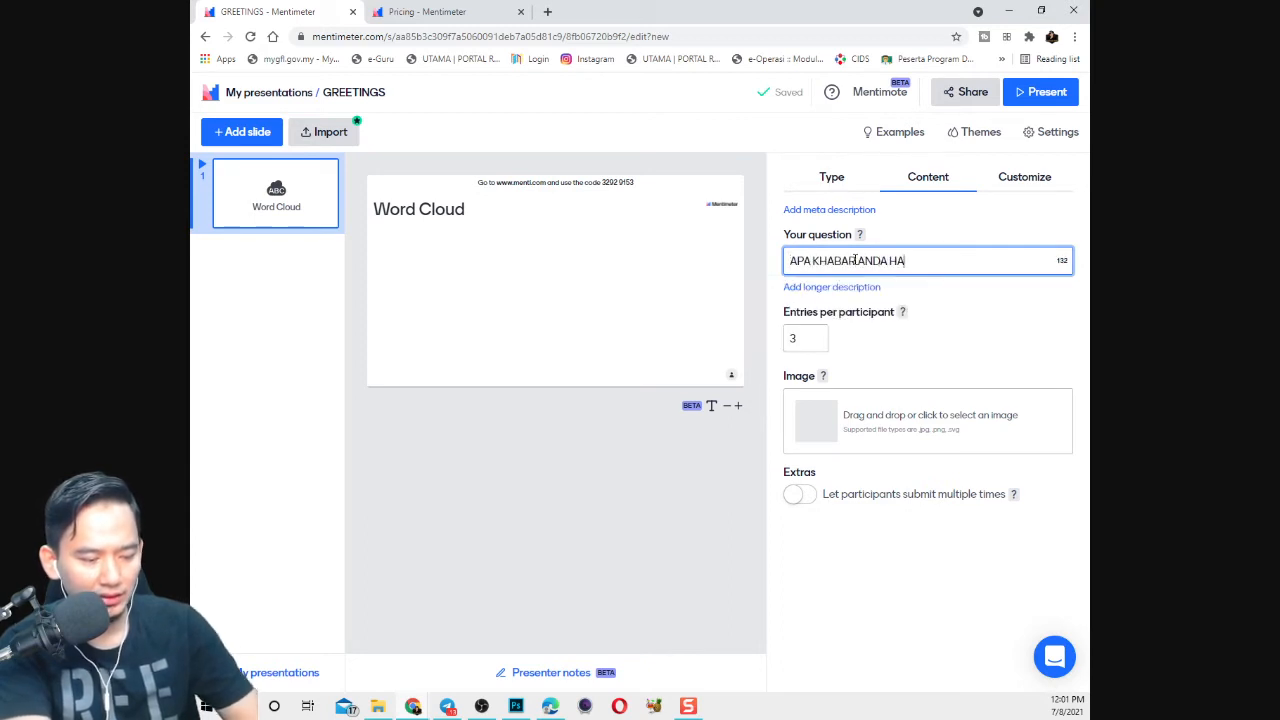
{"action": "type", "text": "RI INI?"}
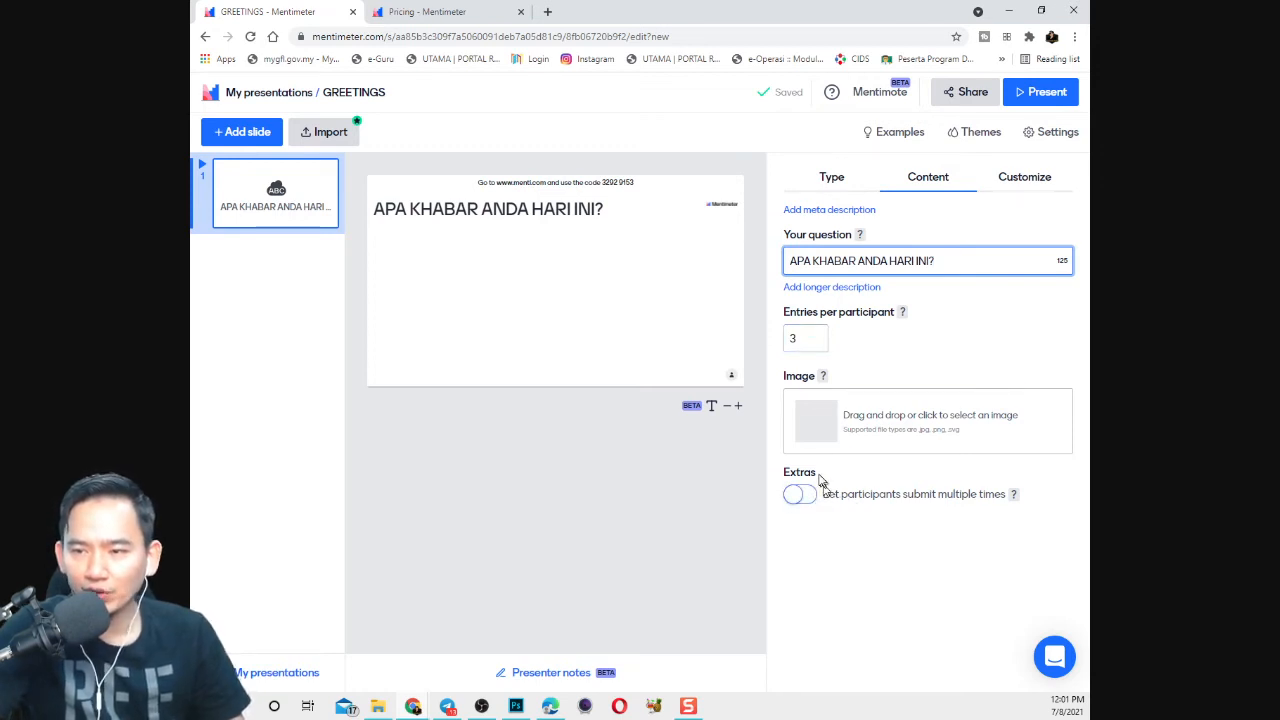
Upload the Instagram logo image from the computer to the word cloud slide and save it uncropped.
{"action": "left_click", "coordinate": [1022, 187]}
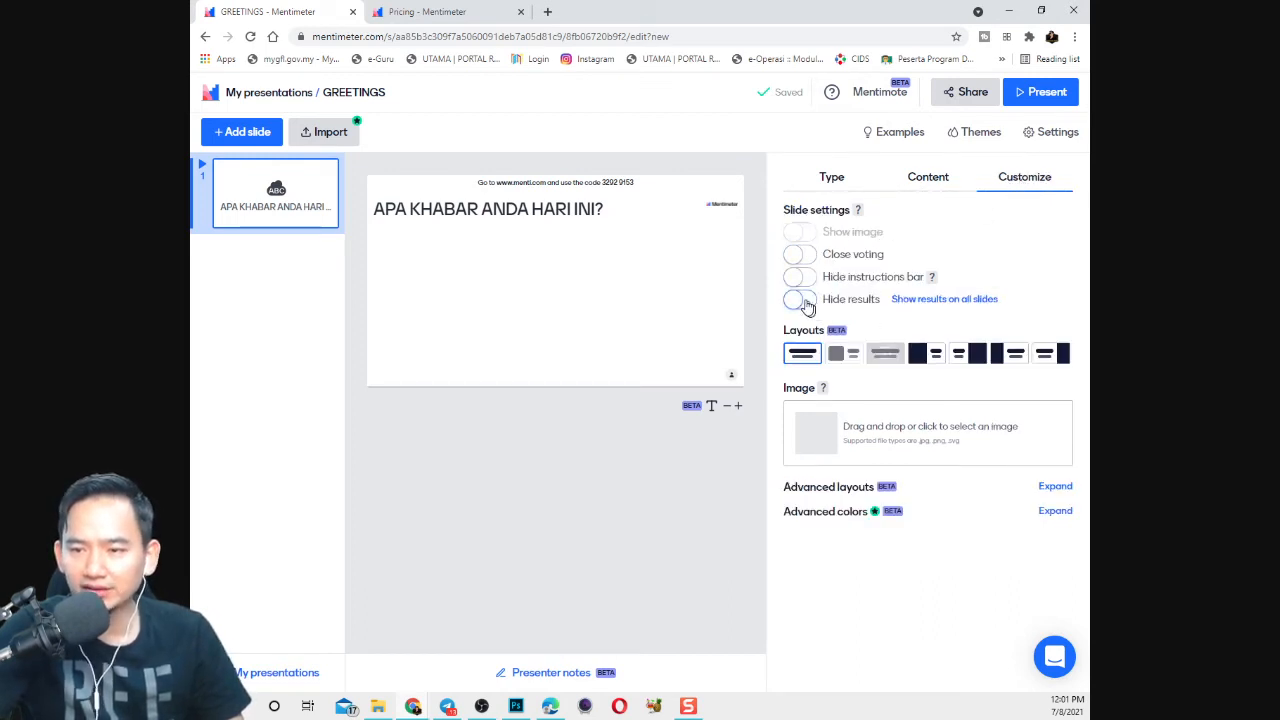
{"action": "left_click", "coordinate": [925, 185]}
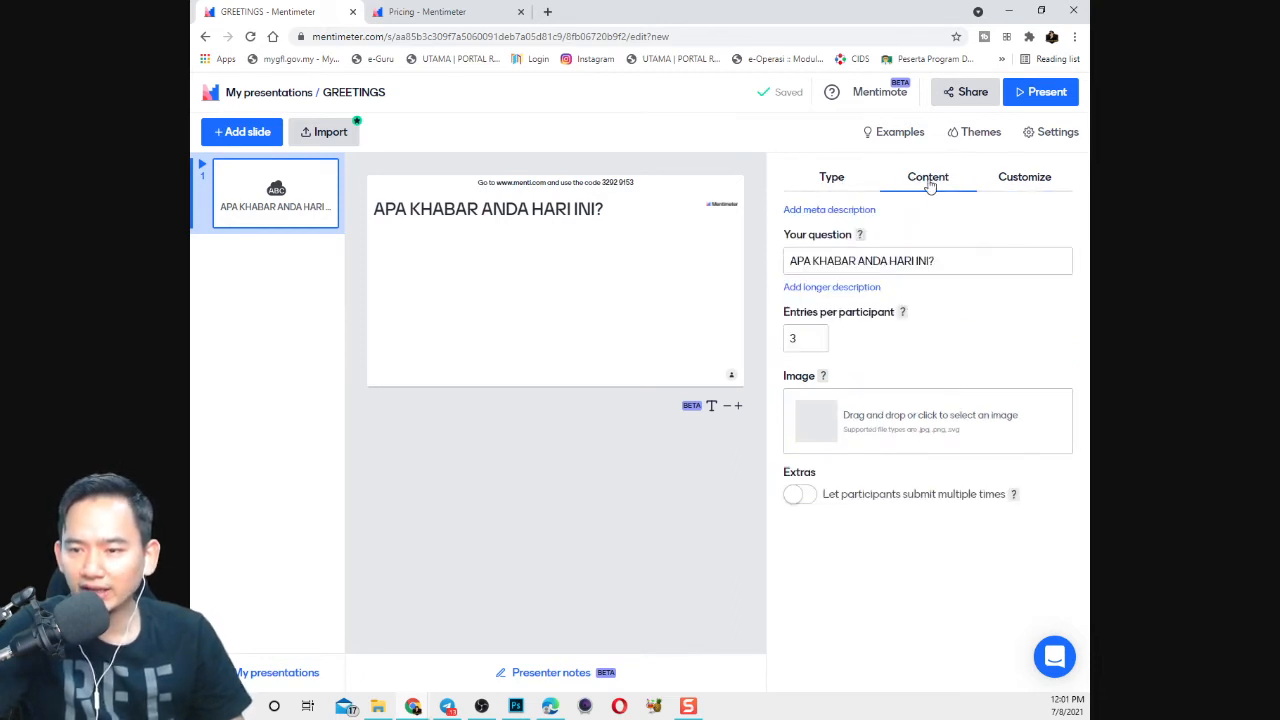
{"action": "left_click", "coordinate": [822, 423]}
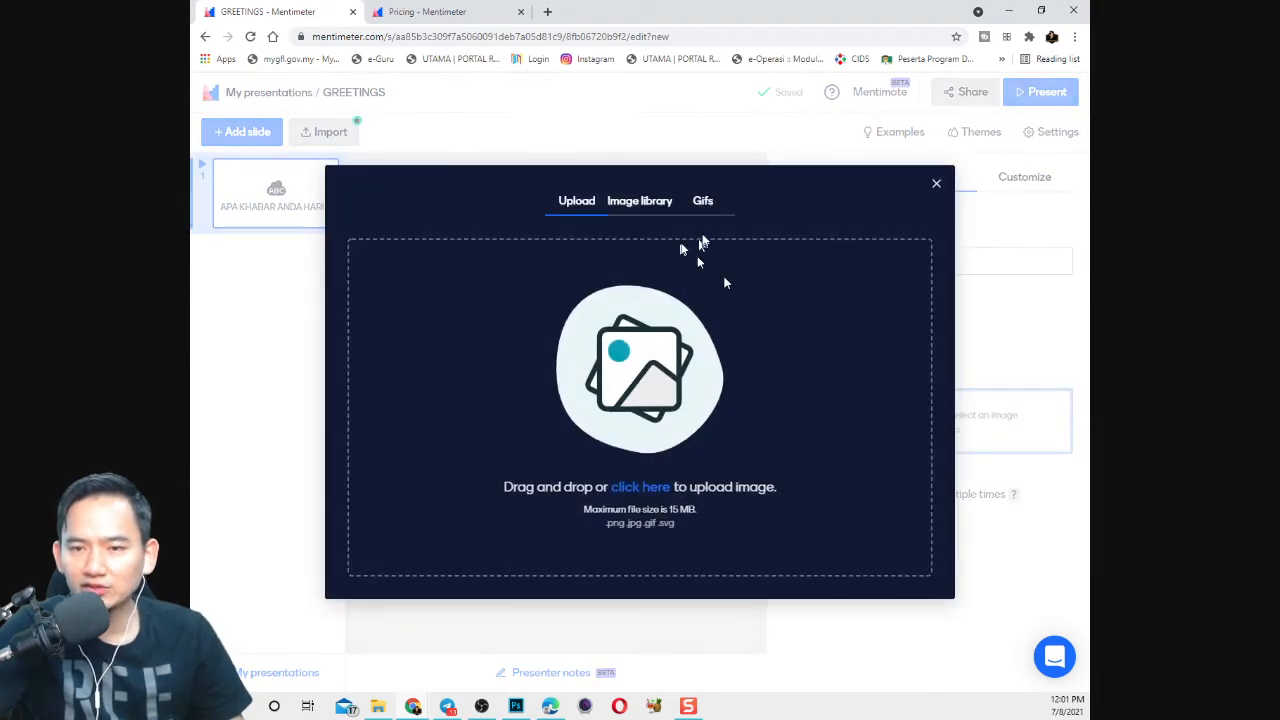
{"action": "left_click", "coordinate": [378, 707]}
{"action": "left_click_drag", "start_coordinate": [723, 100], "coordinate": [192, 160]}
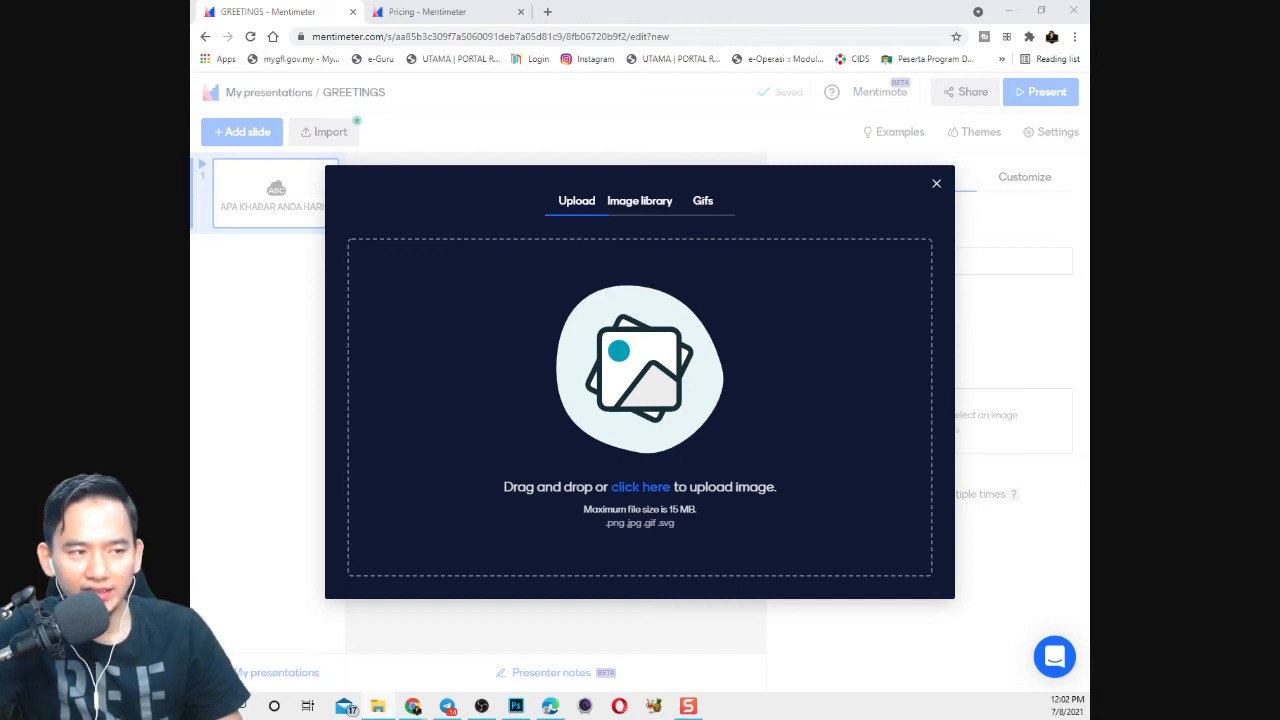
{"action": "left_click_drag", "start_coordinate": [222, 430], "coordinate": [636, 399]}
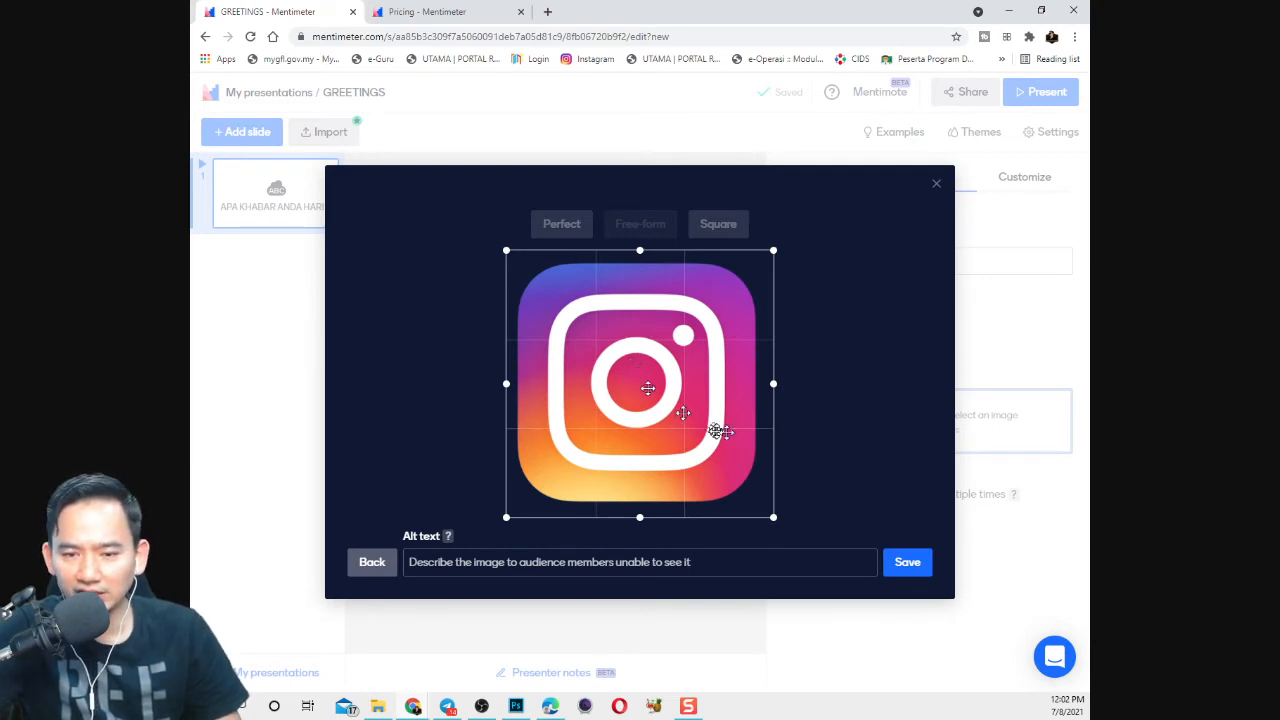
{"action": "left_click", "coordinate": [912, 566]}
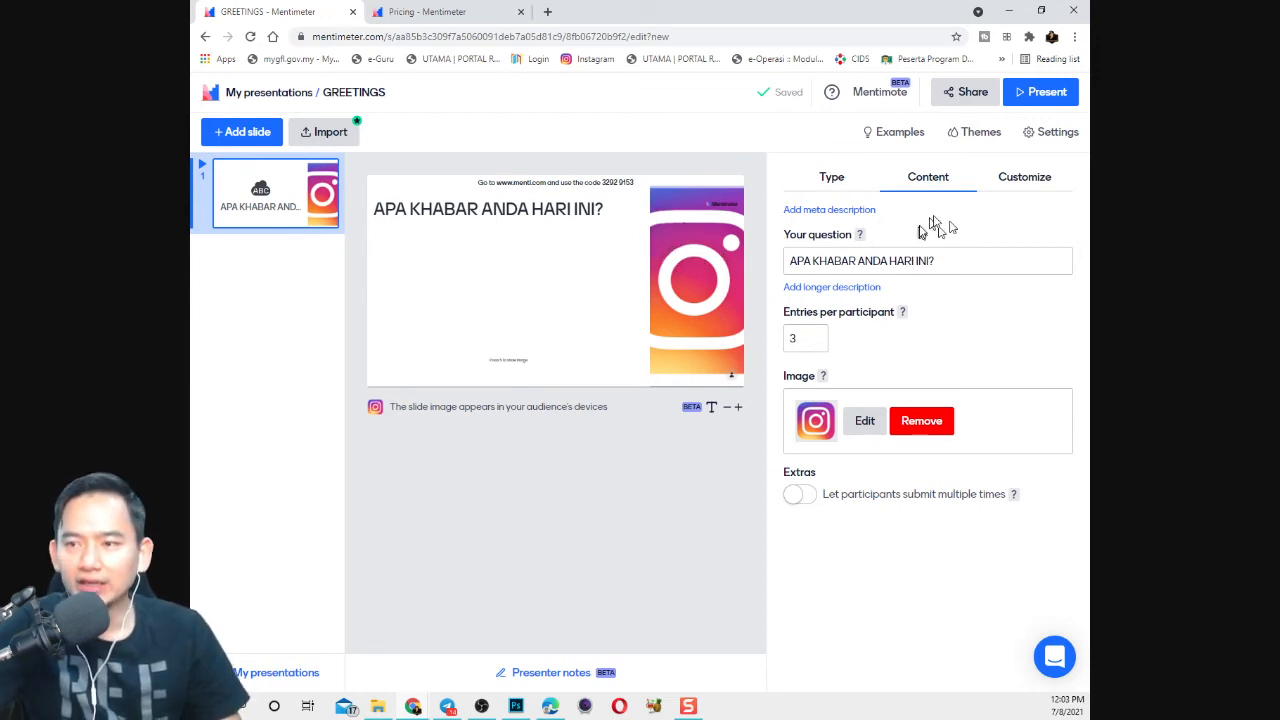
Apply the Bold and Gold theme to the presentation.
{"action": "left_click", "coordinate": [980, 135]}
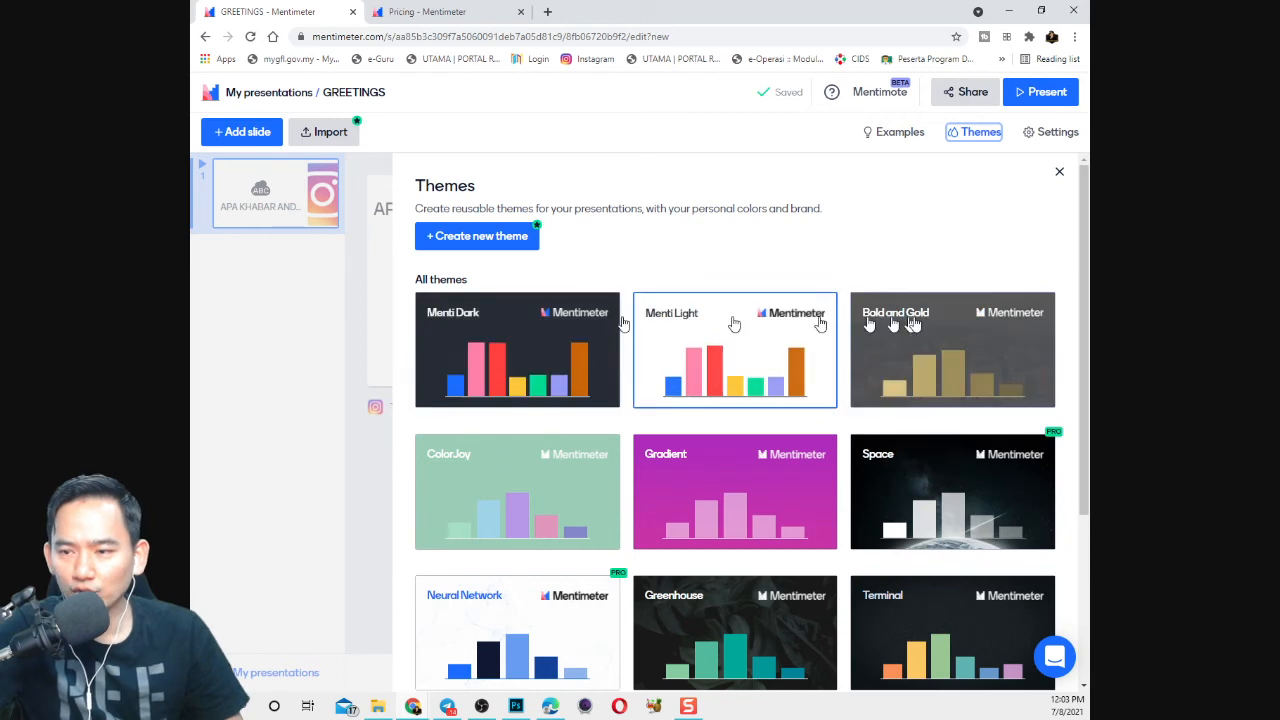
{"action": "left_click", "coordinate": [898, 341]}
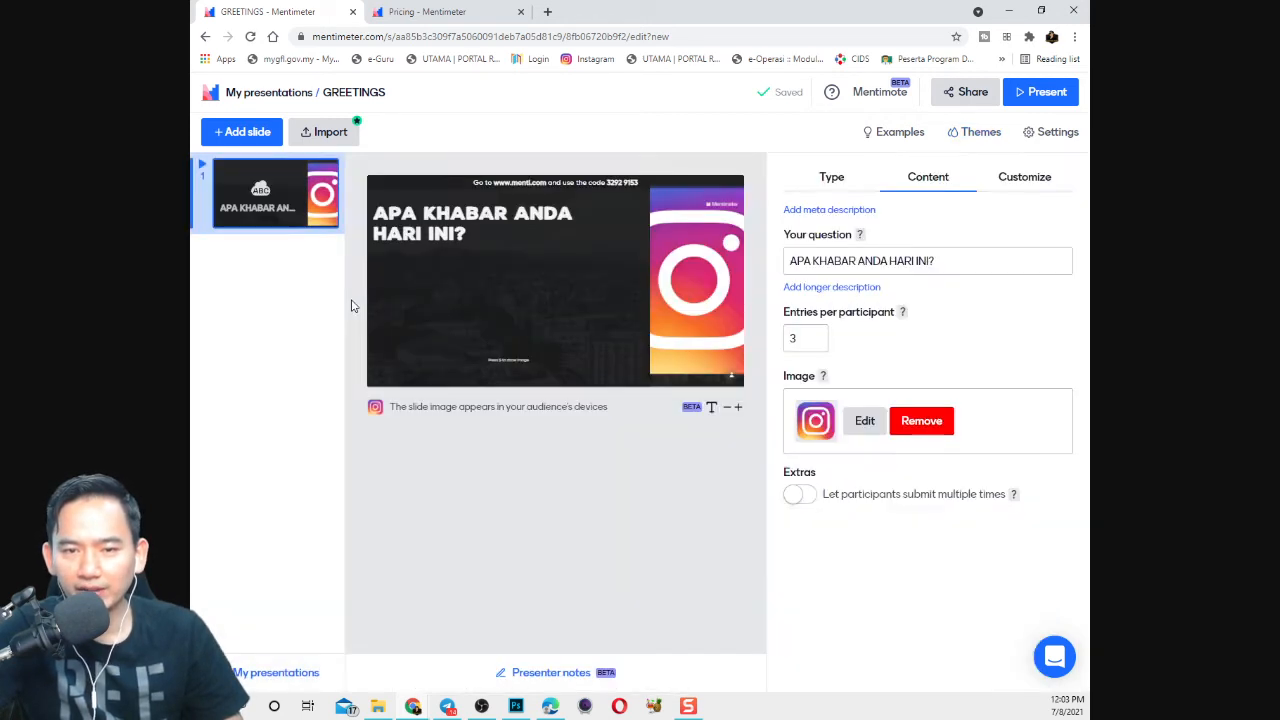
{"action": "left_click", "coordinate": [352, 306]}
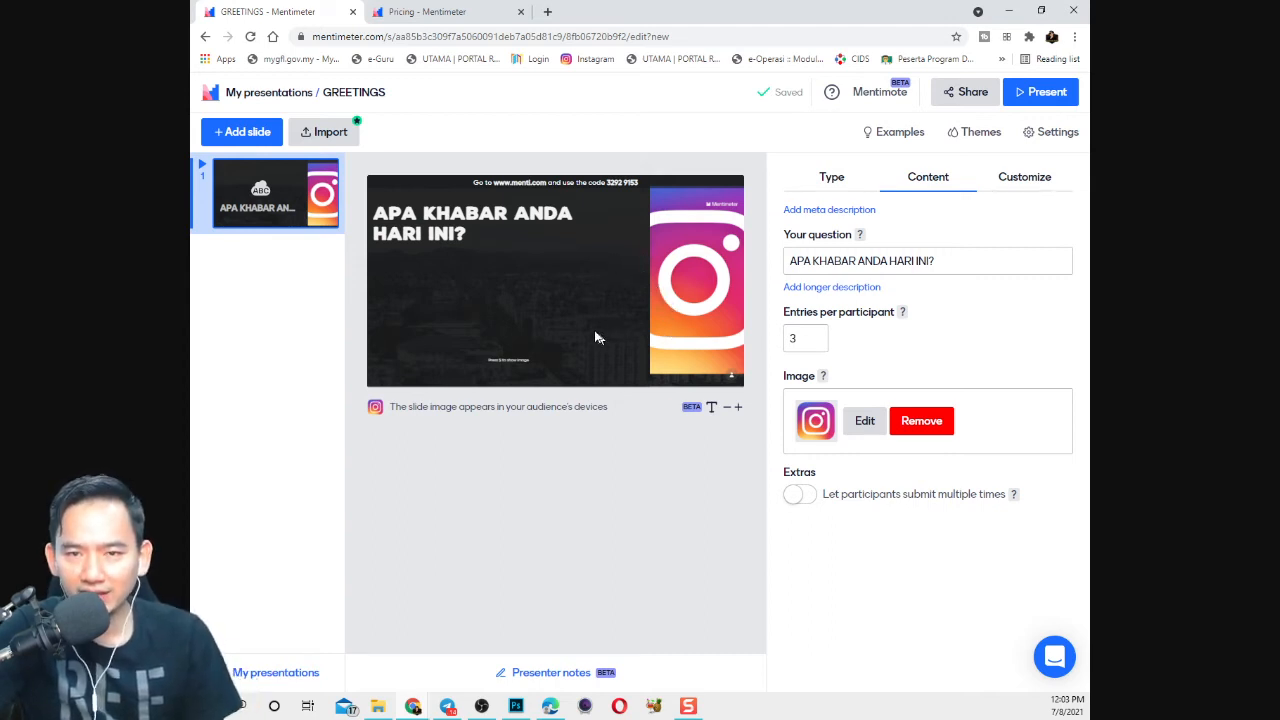
Preview the slide in presentation mode, check the joining instructions for participants, and return to the editor.
{"action": "left_click", "coordinate": [1027, 101]}
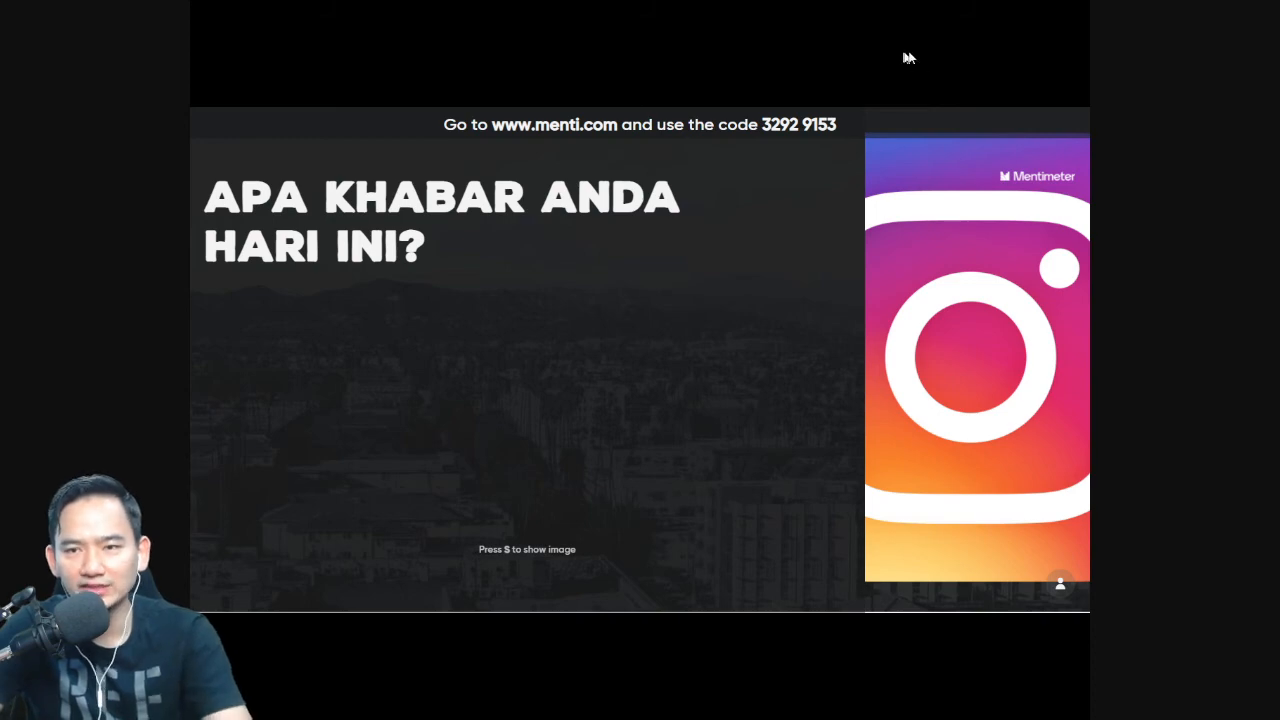
{"action": "key", "text": "Escape"}
{"action": "mouse_move", "coordinate": [811, 166]}
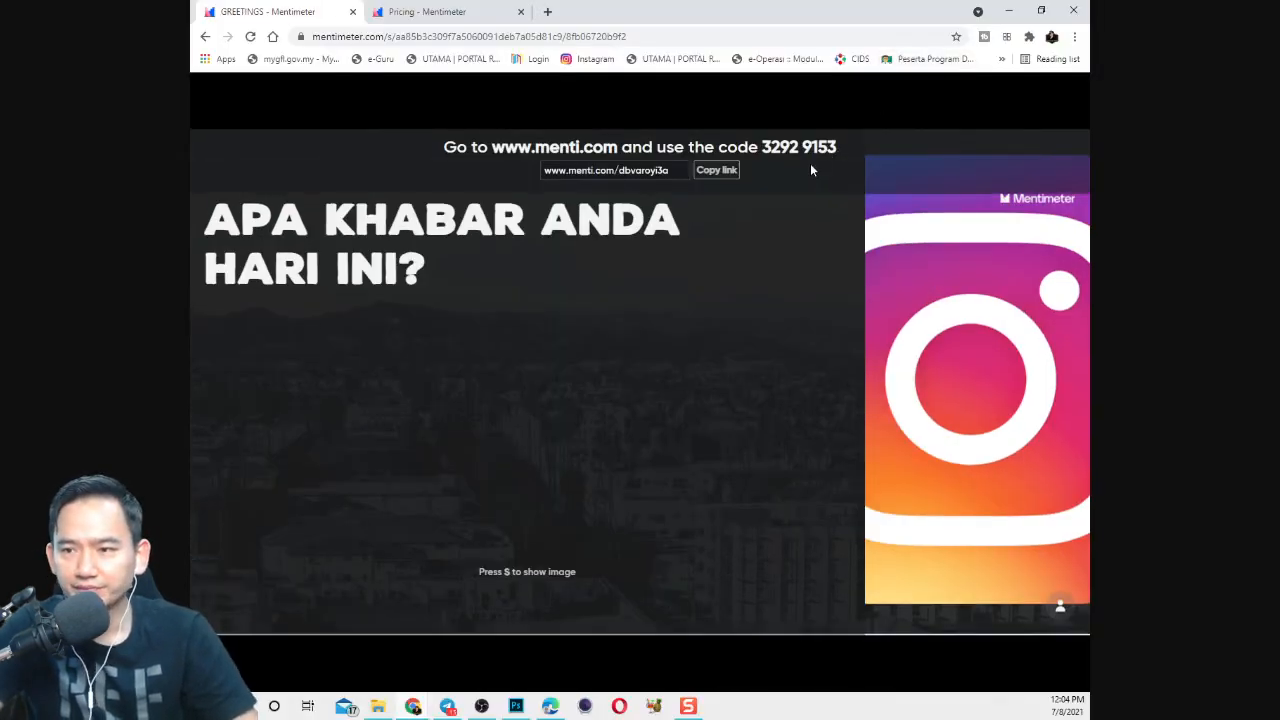
{"action": "key", "text": "Escape"}
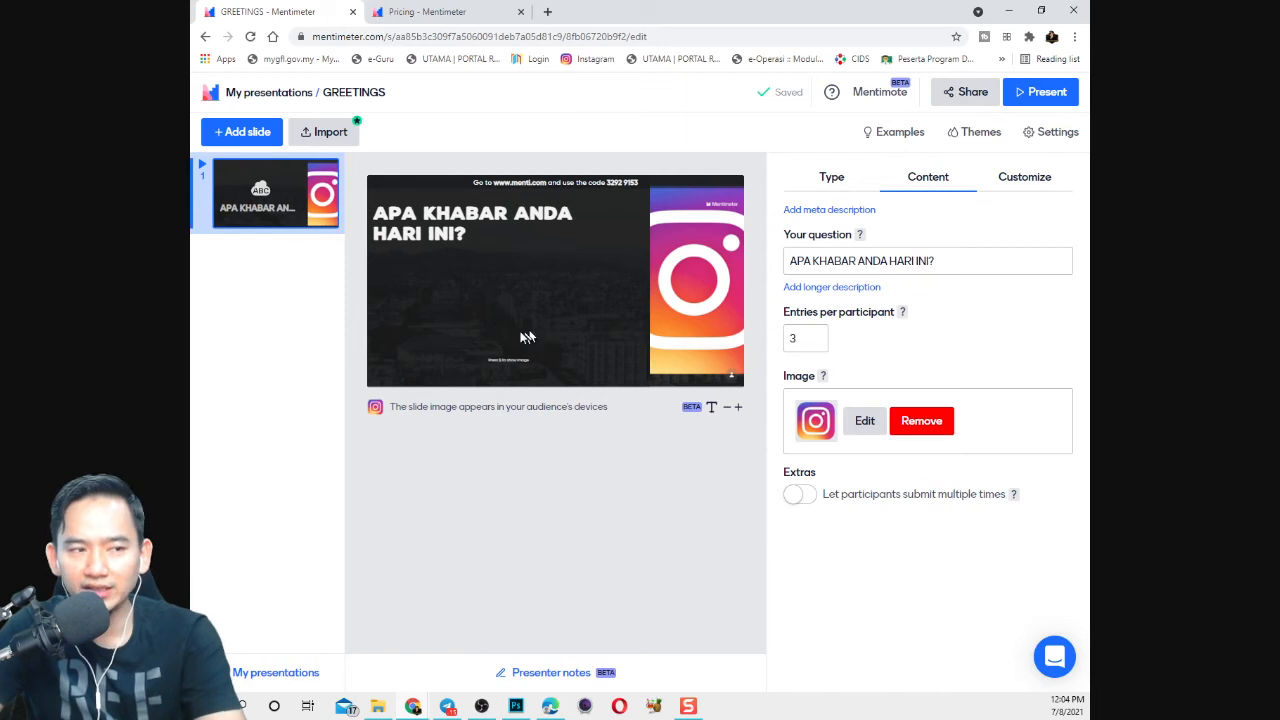
Review the presentation's participation access options, temporary voting code and voting link in the sharing settings.
{"action": "left_click", "coordinate": [951, 101]}
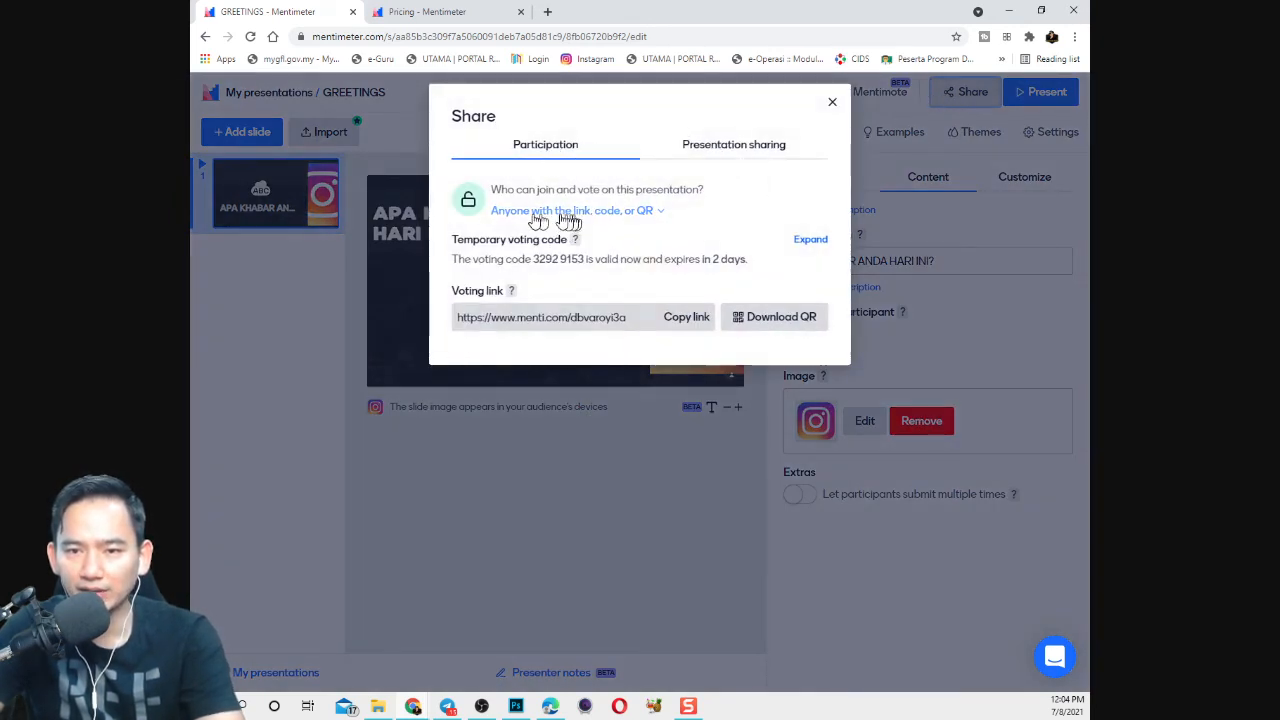
{"action": "left_click", "coordinate": [661, 213]}
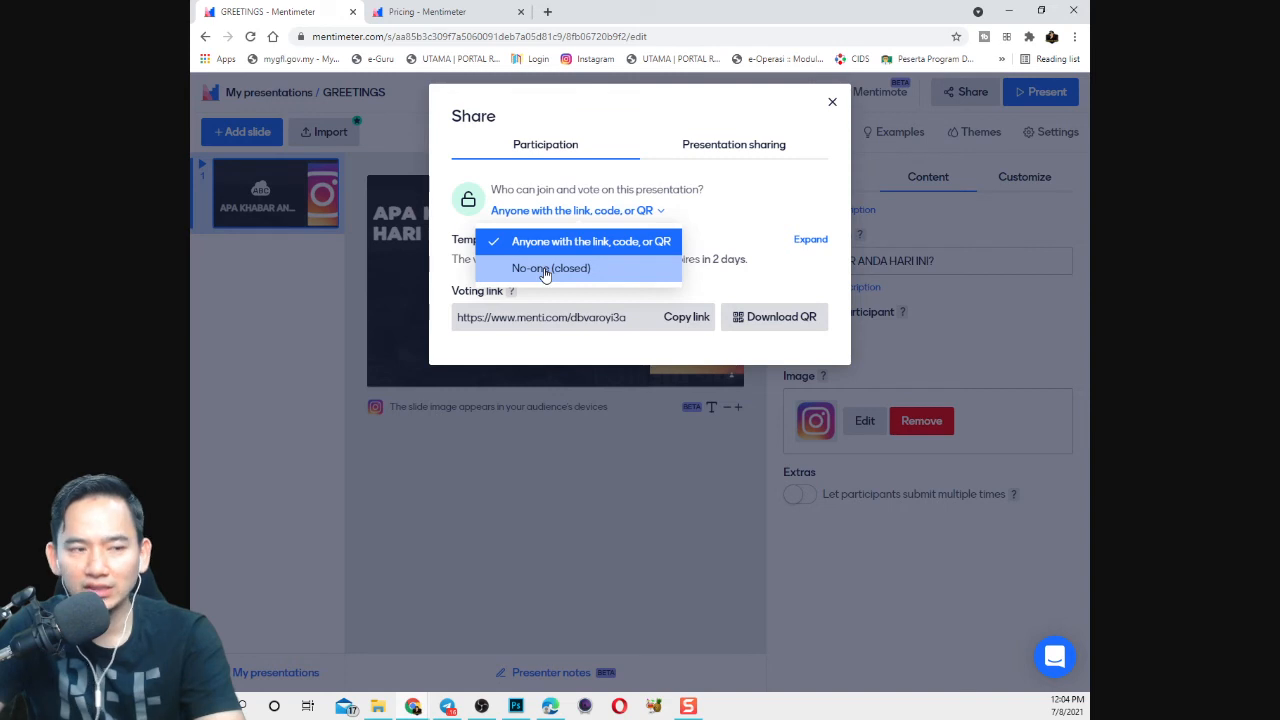
{"action": "left_click", "coordinate": [755, 205]}
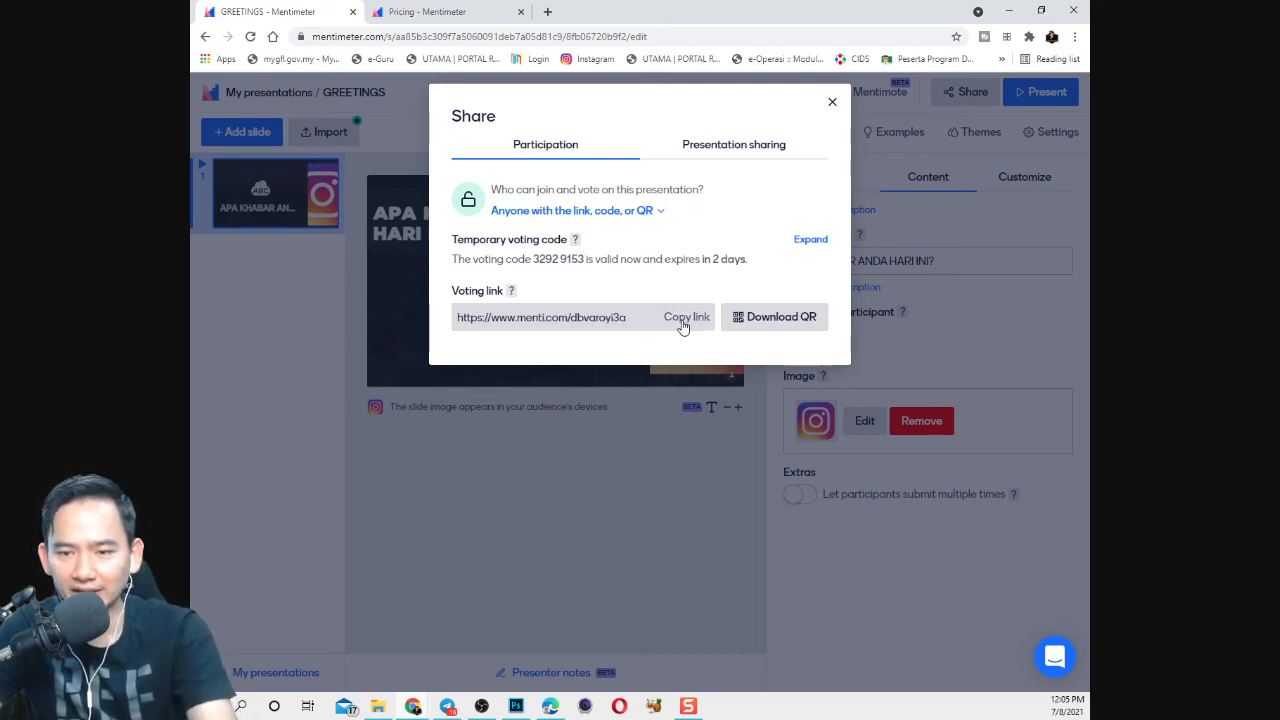
{"action": "left_click_drag", "start_coordinate": [585, 259], "coordinate": [534, 257]}
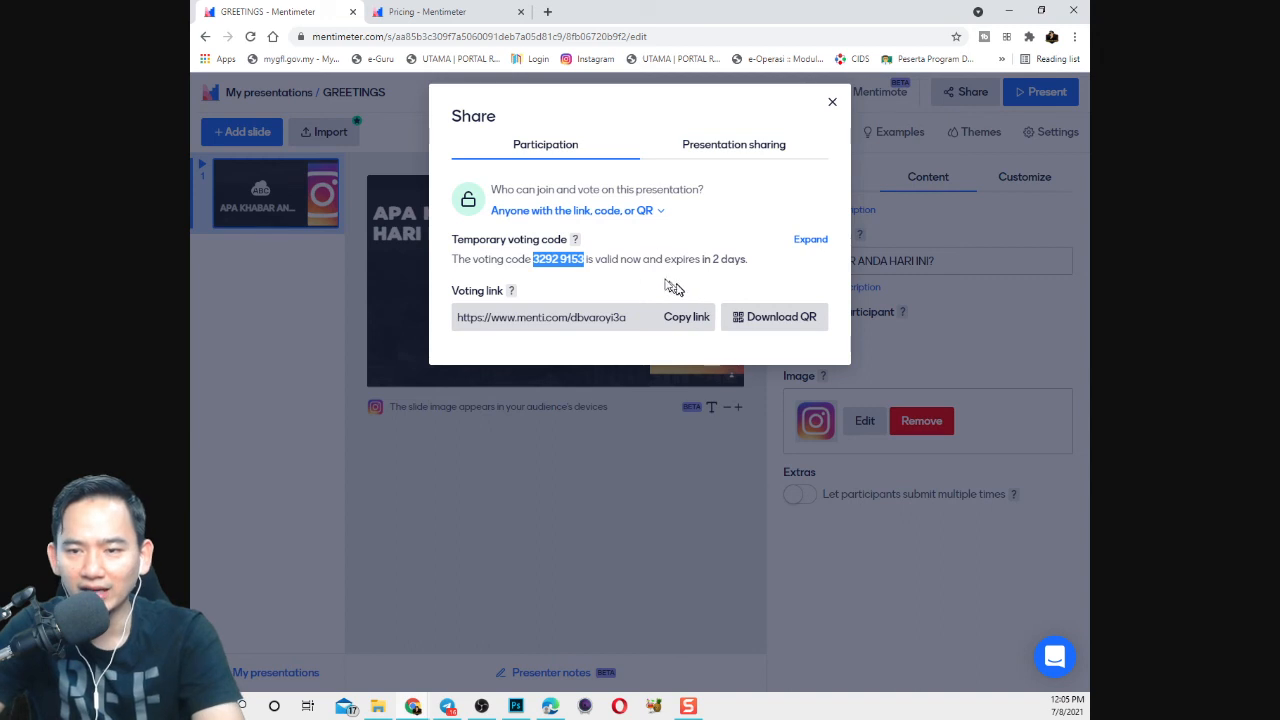
{"action": "left_click", "coordinate": [588, 259]}
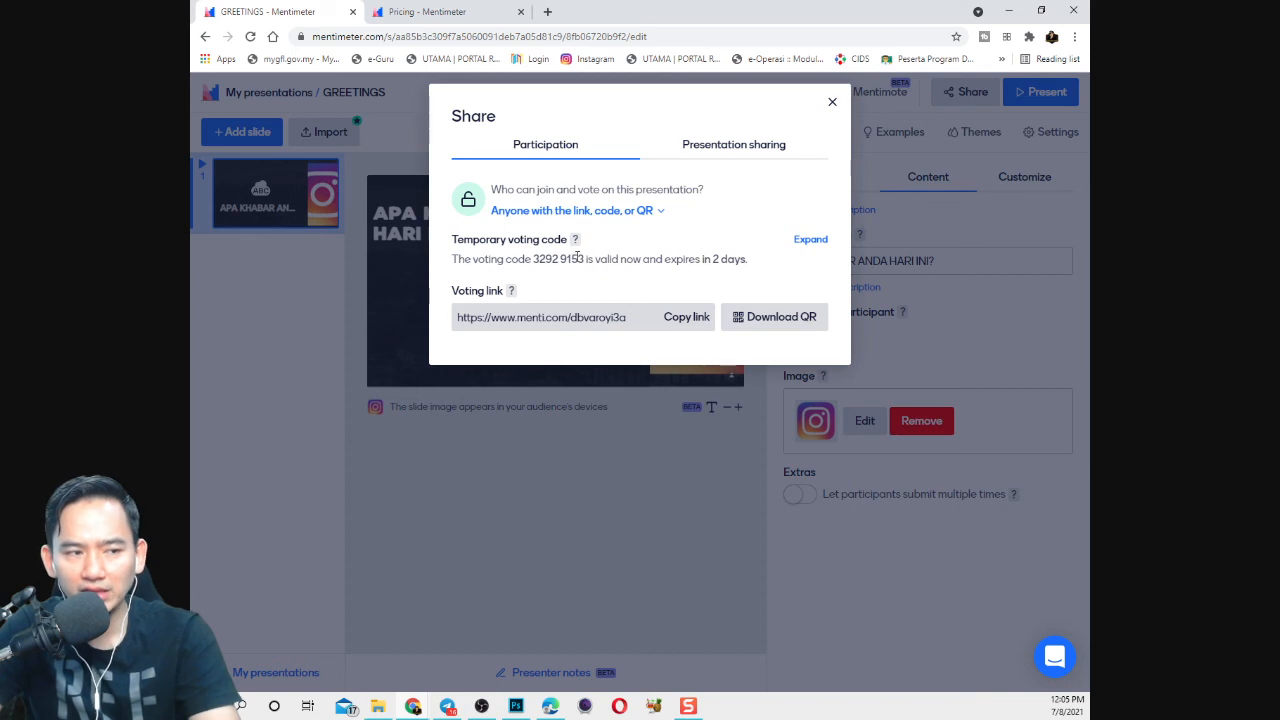
{"action": "left_click_drag", "start_coordinate": [585, 260], "coordinate": [533, 256]}
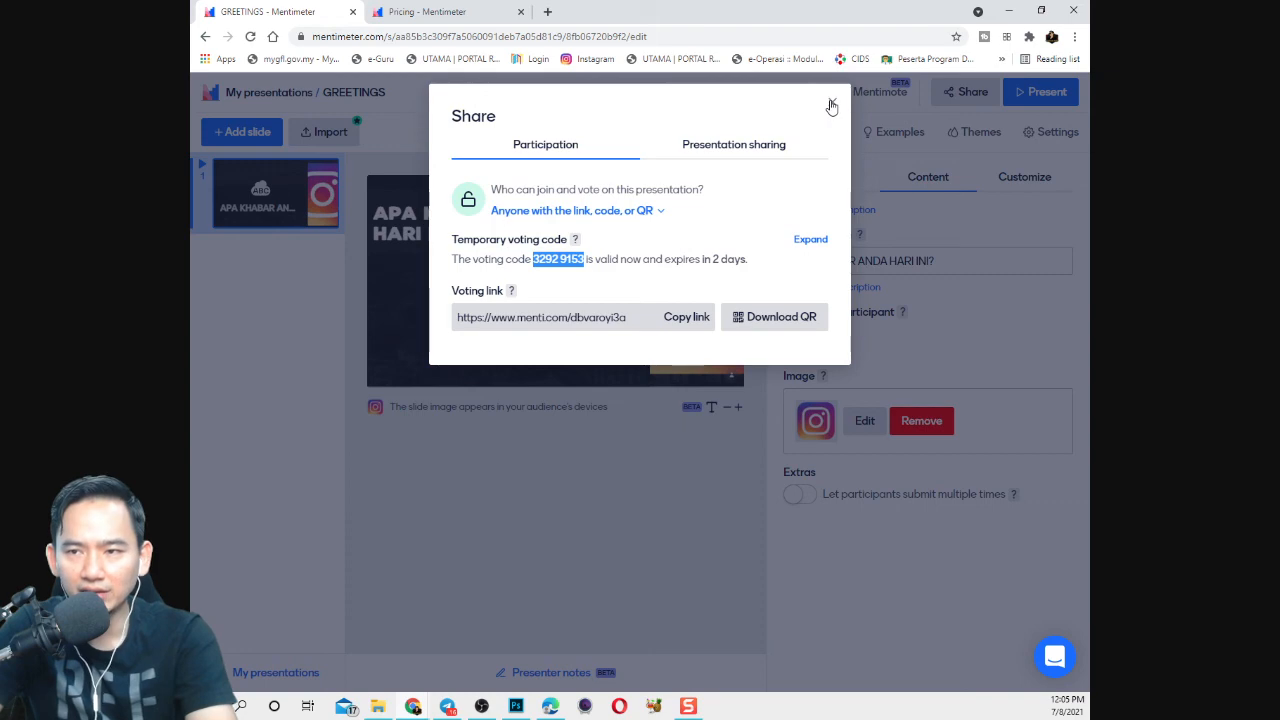
{"action": "left_click", "coordinate": [830, 106]}
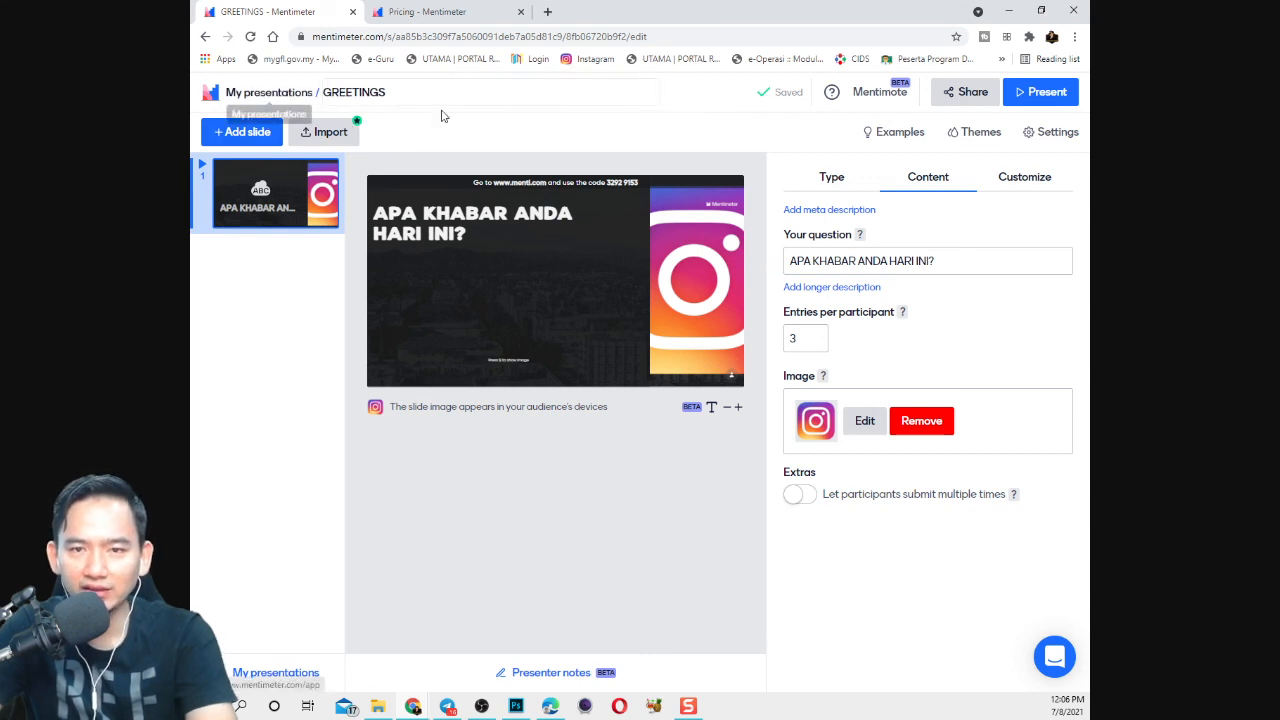
Return to the list of presentations and check the entry for GREETINGS.
{"action": "left_click", "coordinate": [265, 93]}
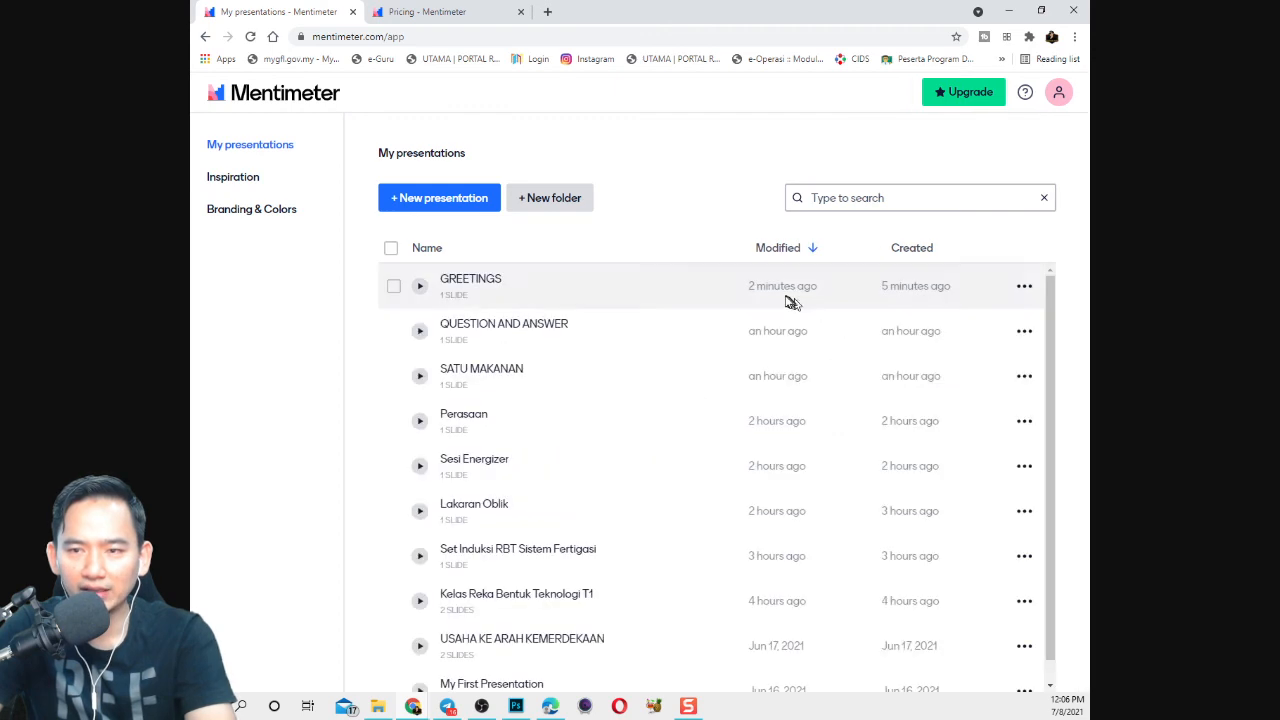
{"action": "scroll", "coordinate": [712, 302], "scroll_direction": "down", "scroll_amount": 1}
{"action": "scroll", "coordinate": [712, 302], "scroll_direction": "up", "scroll_amount": 1}
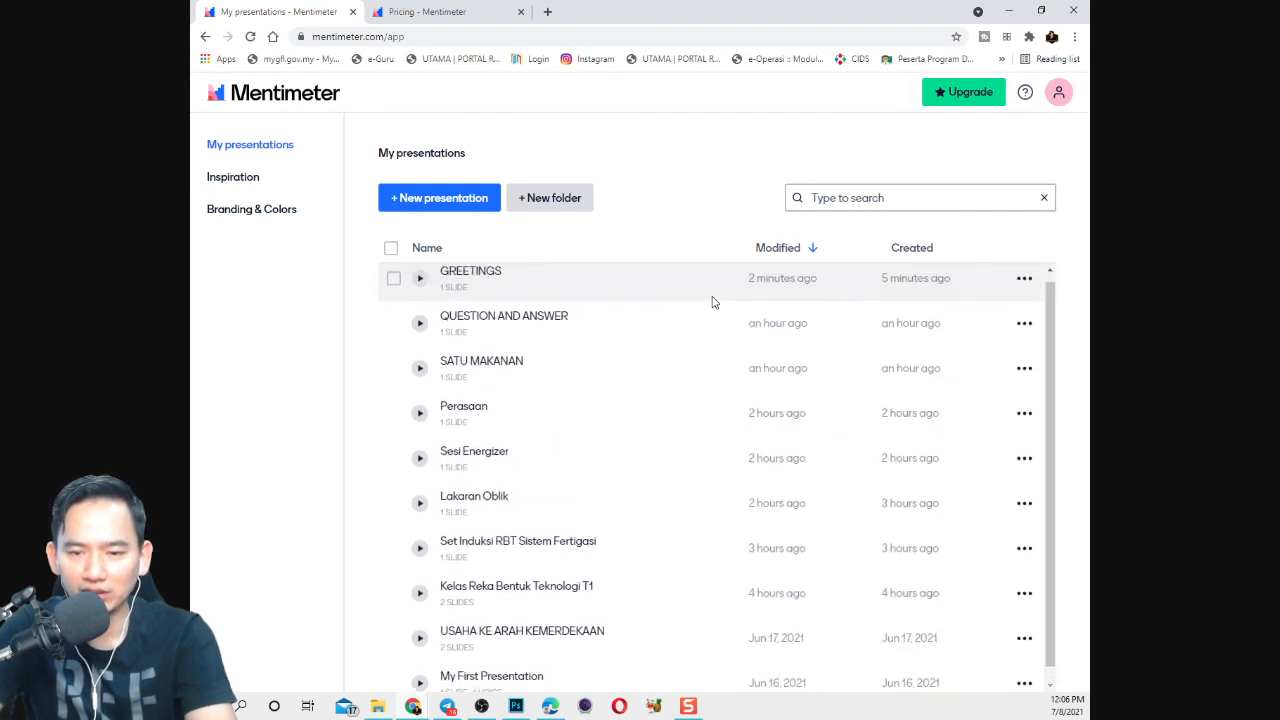